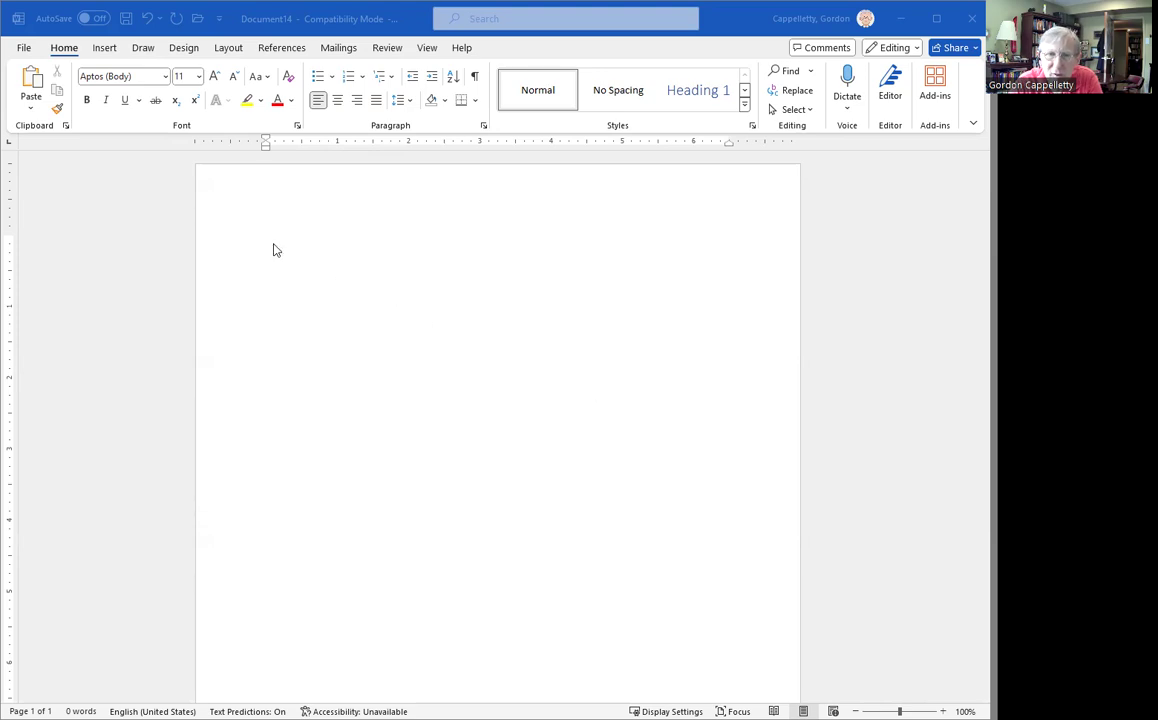
- Set the paragraph spacing after to 0 pt in the blank document's paragraph settings
click(318, 244)
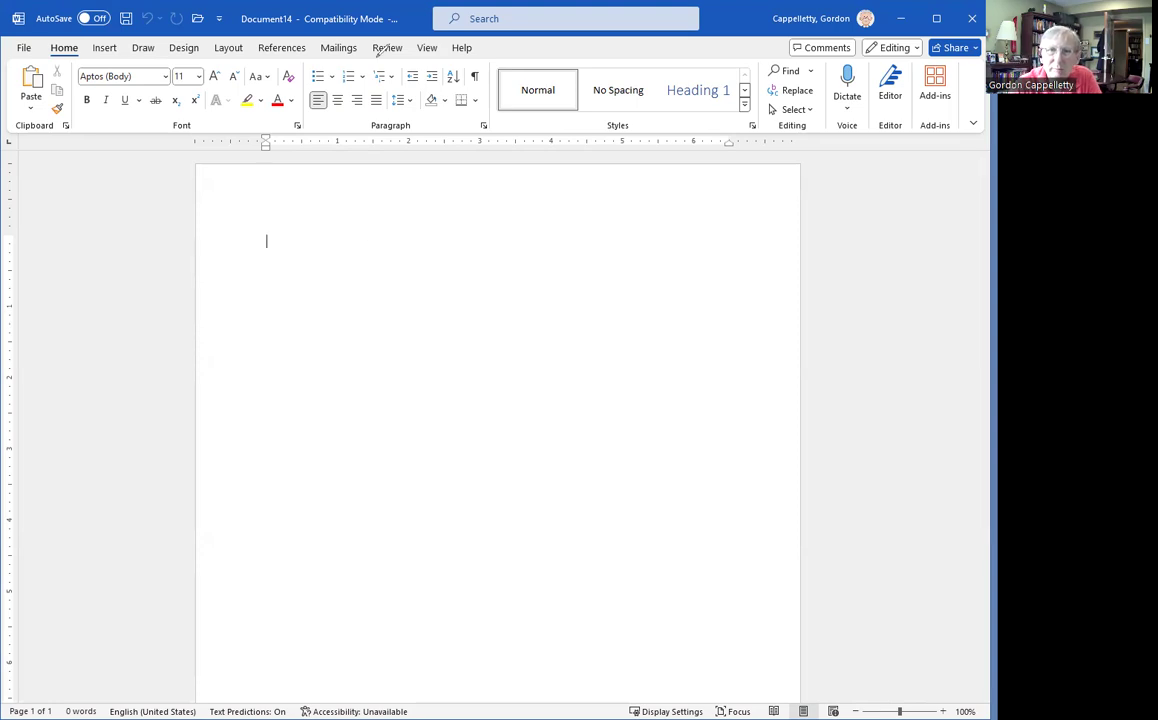
mouse_move(375, 57)
mouse_down()
mouse_move(290, 115)
mouse_move(350, 138)
mouse_move(440, 140)
mouse_move(492, 62)
mouse_move(365, 48)
mouse_up()
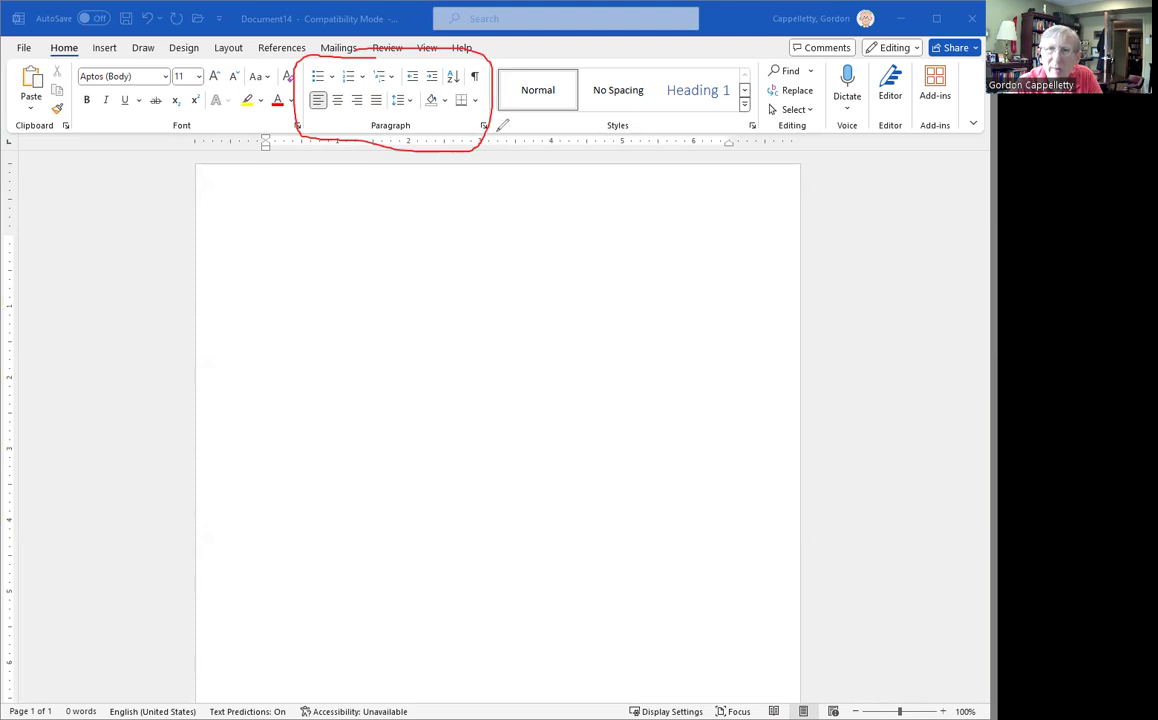
mouse_move(488, 112)
mouse_down()
mouse_move(478, 128)
mouse_move(490, 118)
mouse_up()
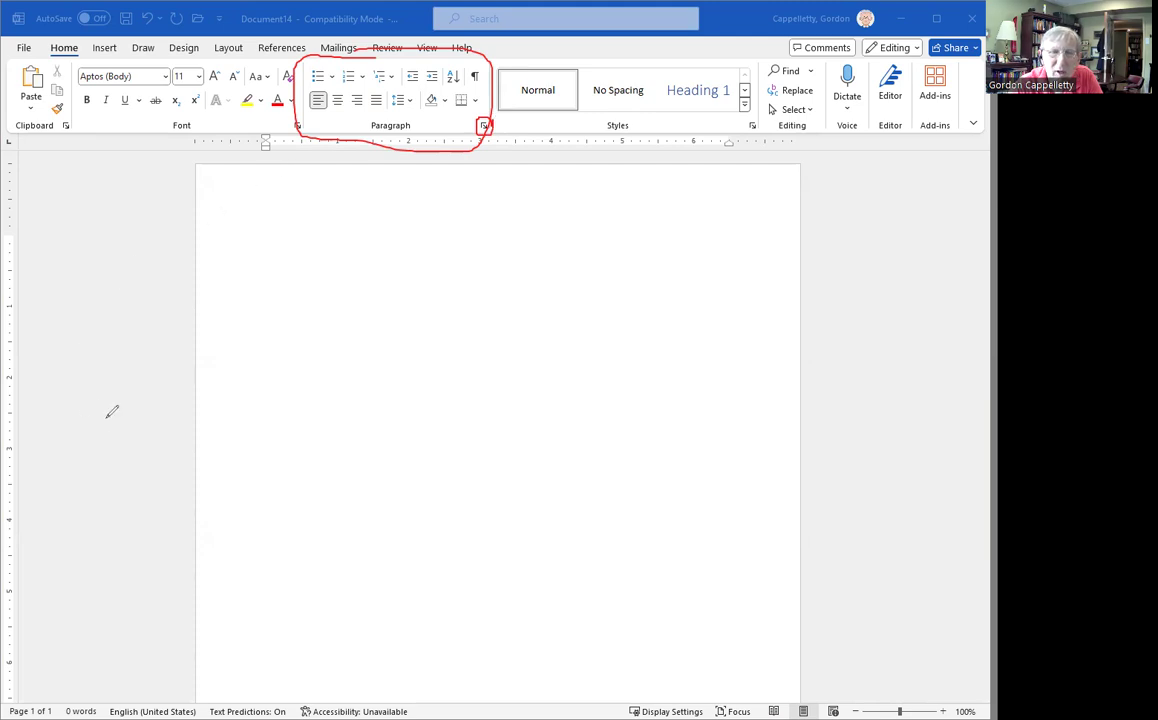
key(Escape)
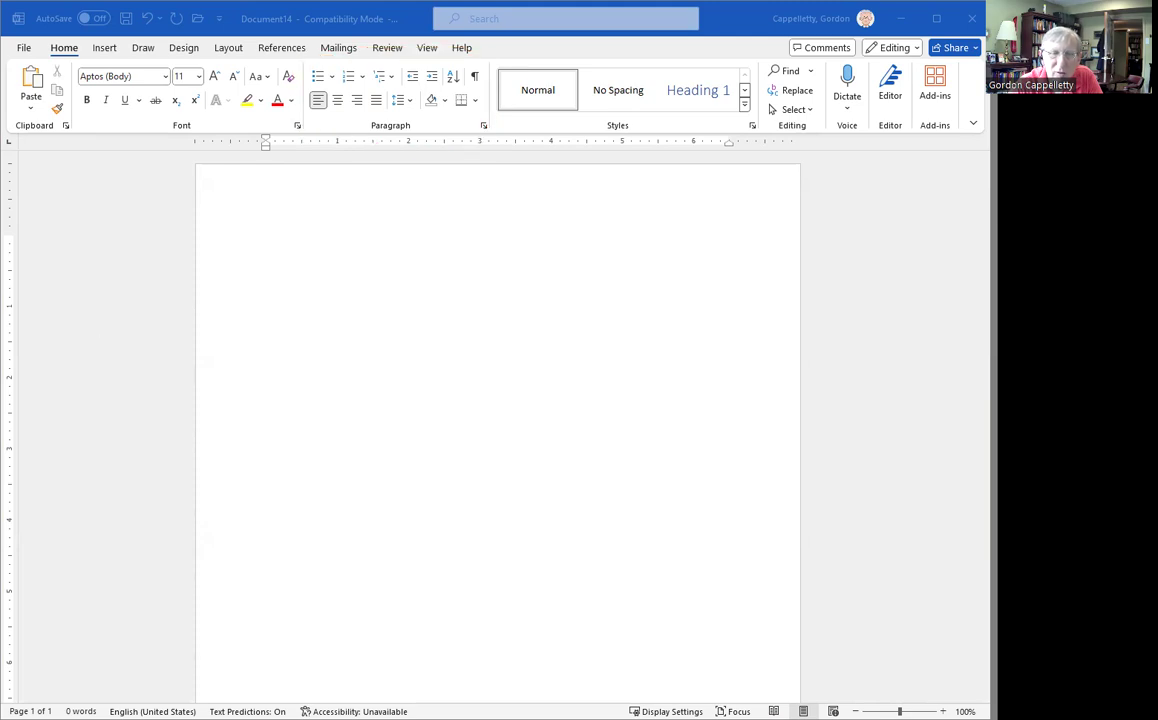
click(483, 126)
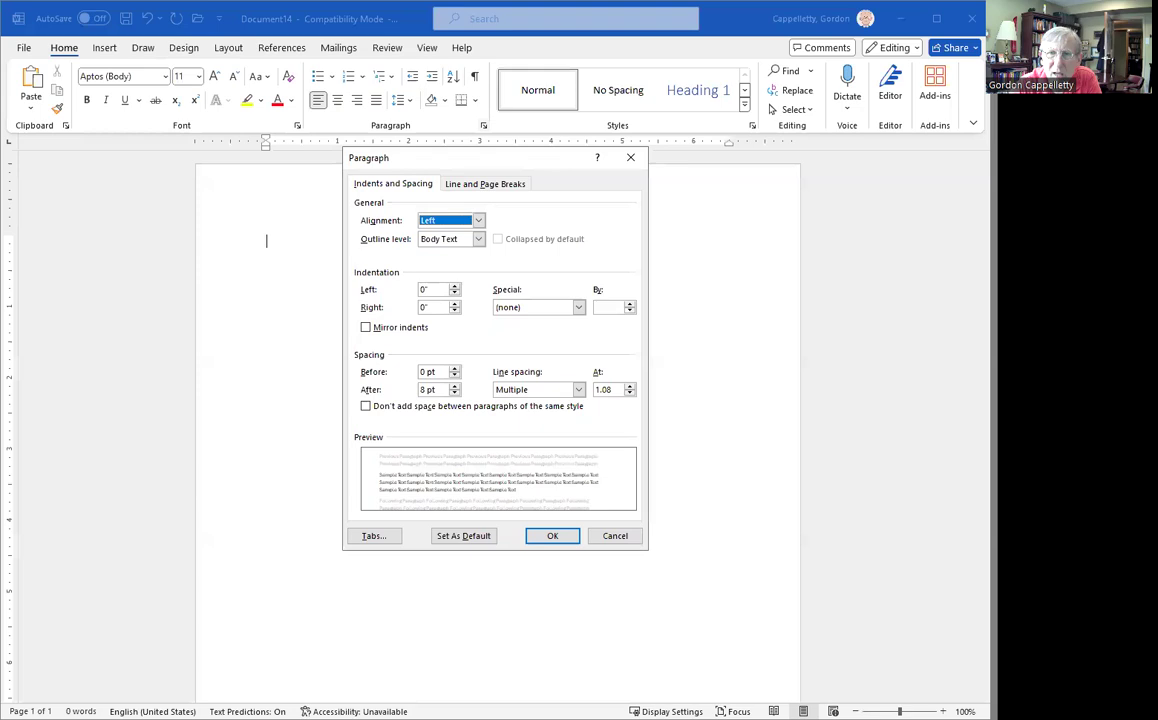
mouse_move(441, 390)
mouse_down()
mouse_move(428, 379)
mouse_move(414, 390)
mouse_move(442, 396)
mouse_up()
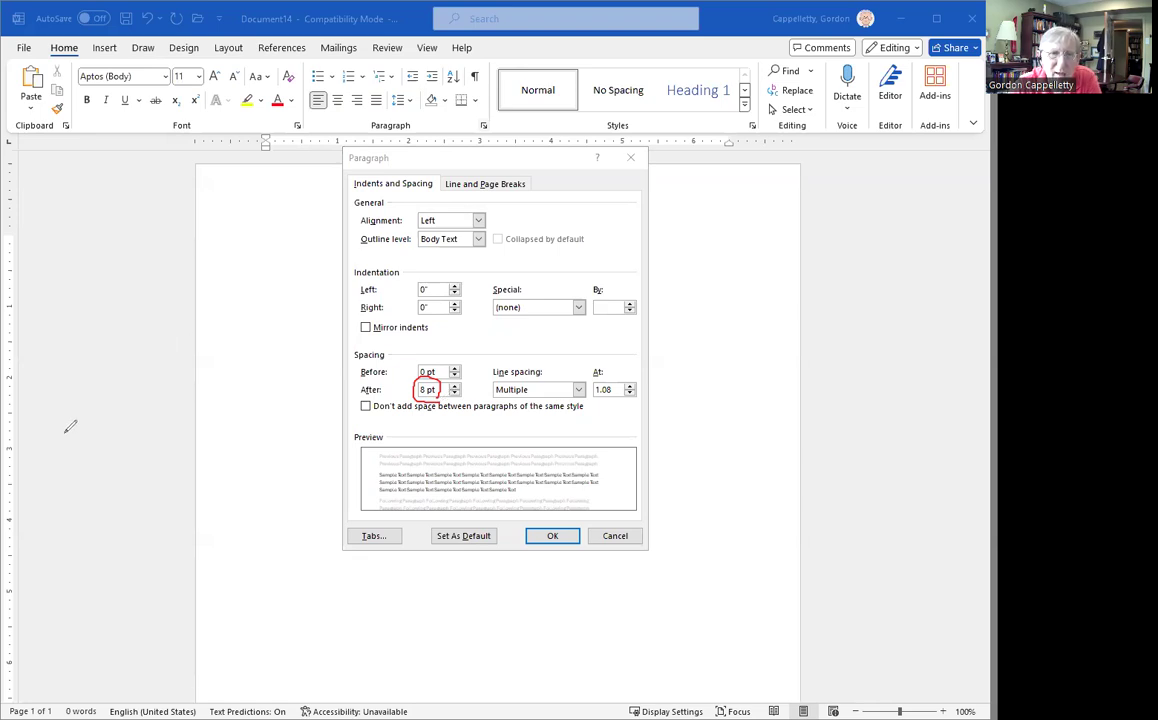
key(e)
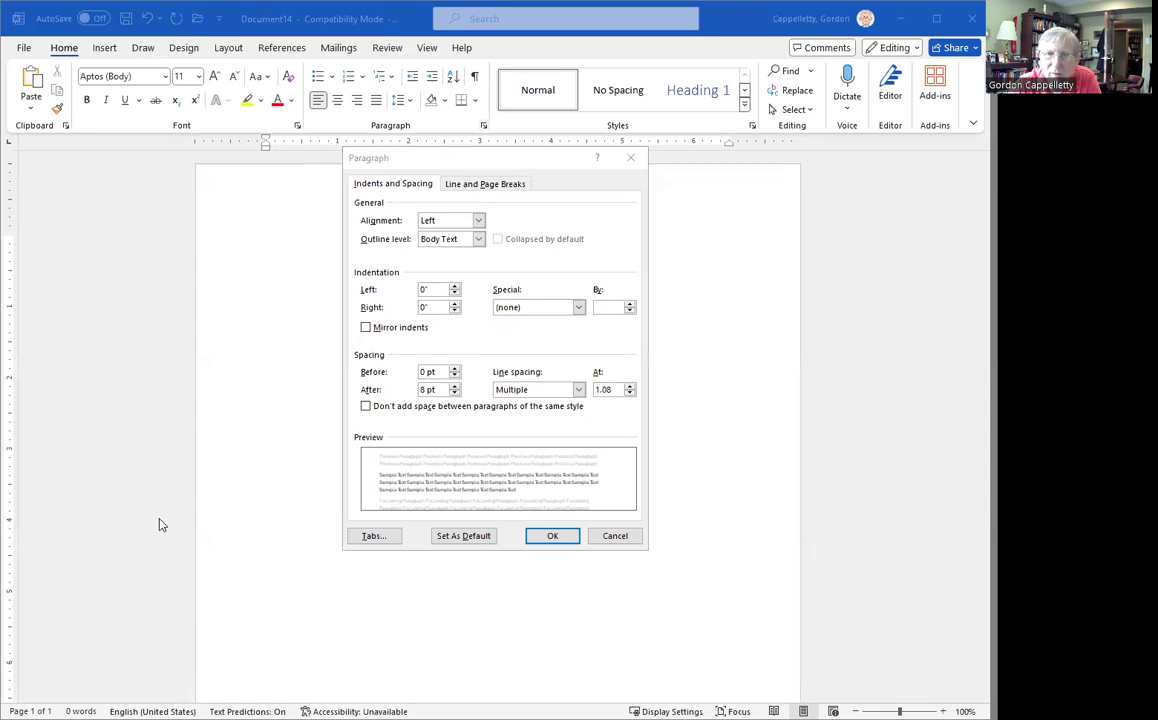
click(453, 393)
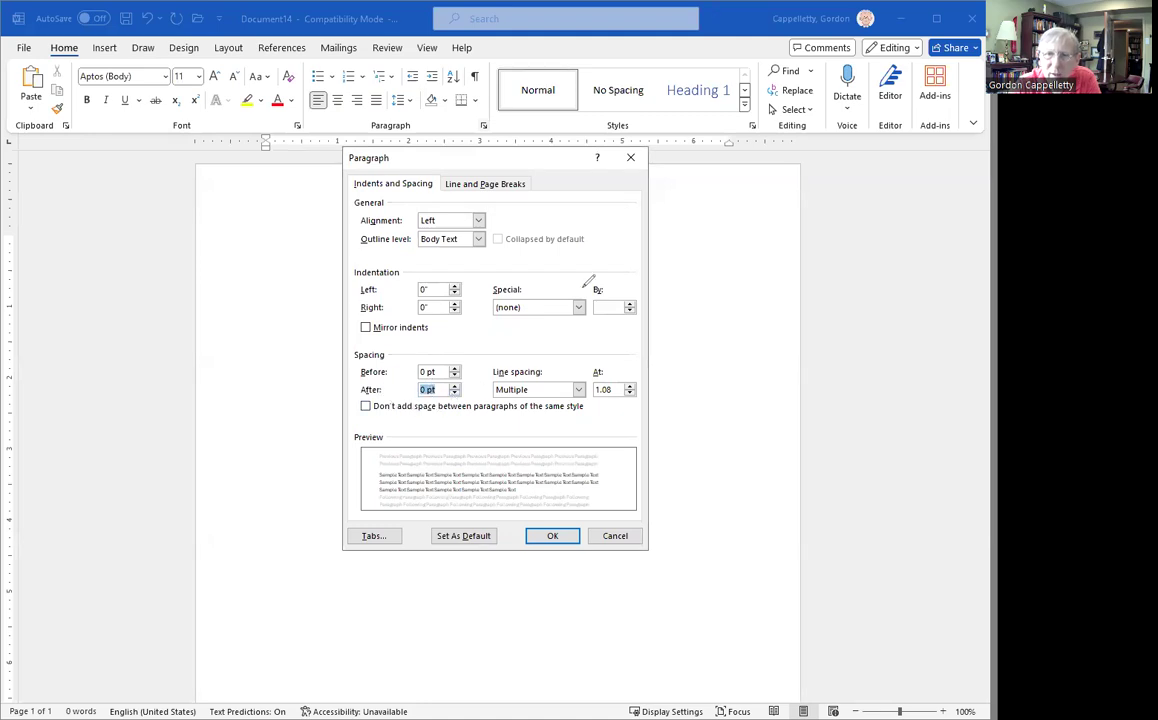
- Set the line spacing to Double and apply the paragraph settings
mouse_move(572, 362)
mouse_down()
mouse_move(485, 378)
mouse_move(628, 408)
mouse_move(650, 370)
mouse_move(571, 352)
mouse_up()
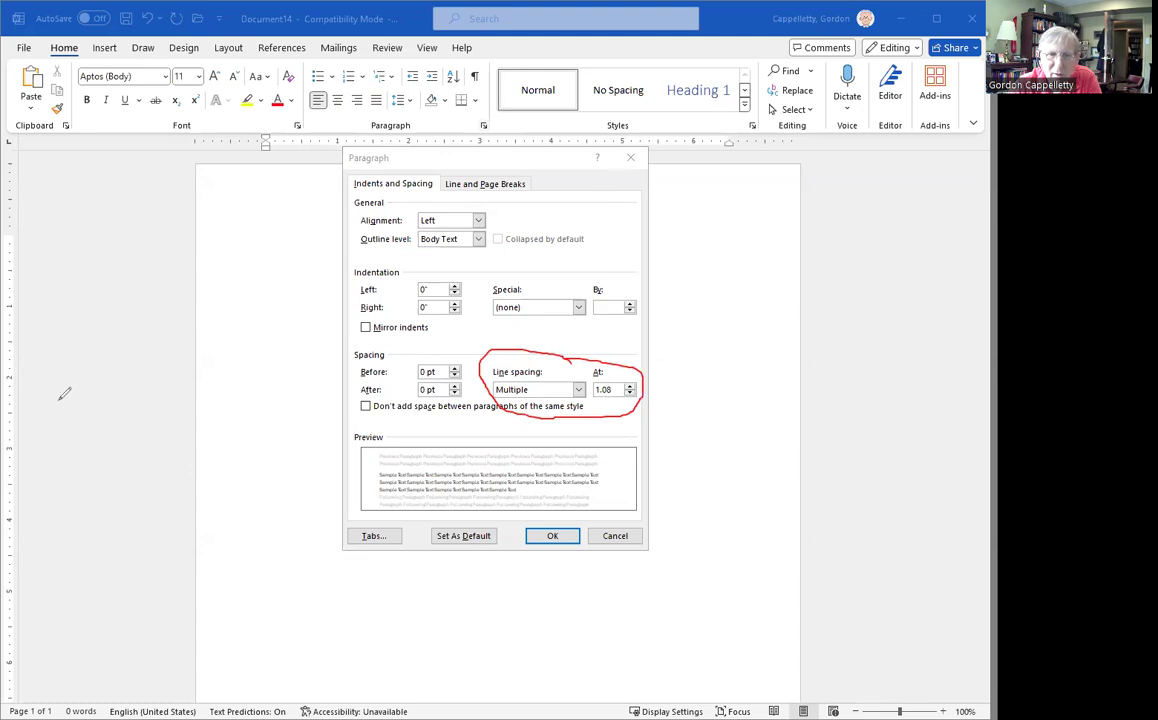
click(73, 438)
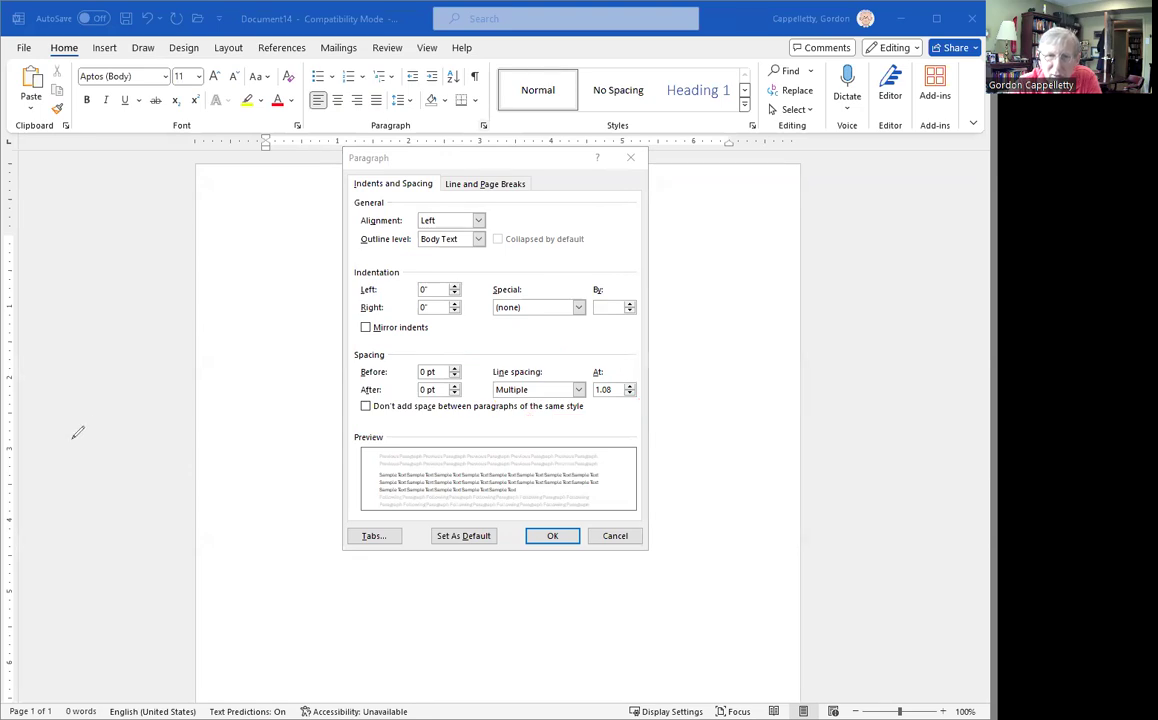
key(alt+Down)
click(553, 430)
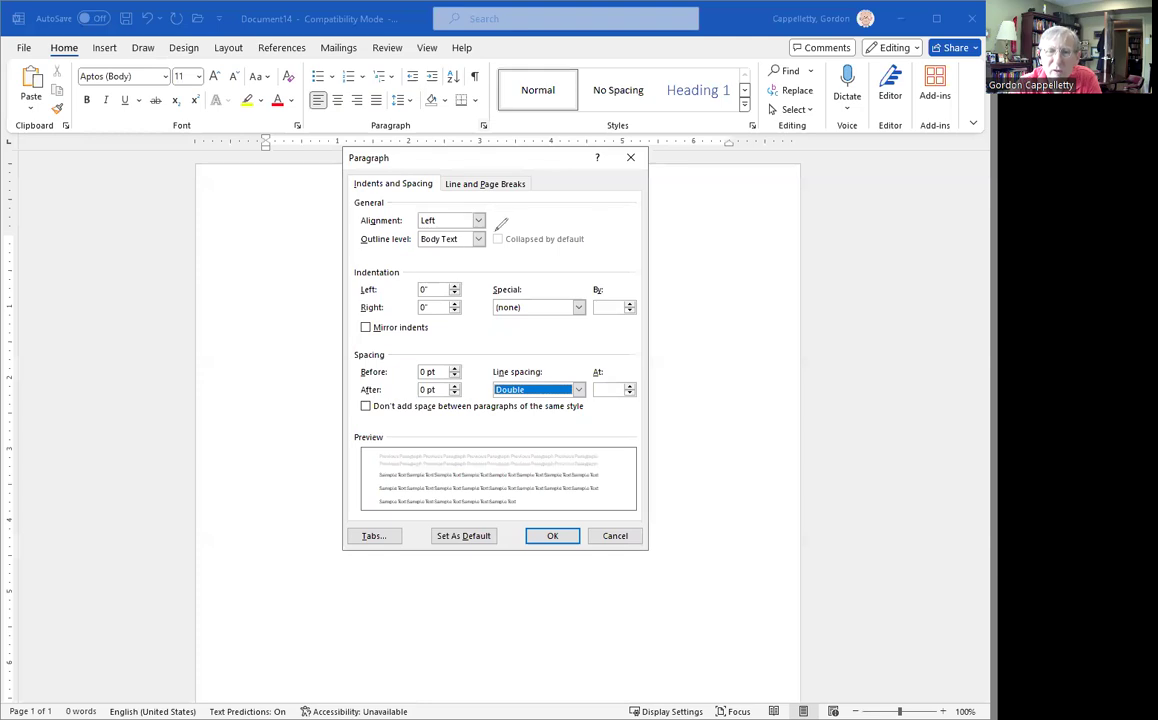
click(460, 268)
mouse_move(458, 270)
mouse_down()
mouse_move(418, 280)
mouse_move(405, 315)
mouse_move(456, 328)
mouse_move(491, 255)
mouse_up()
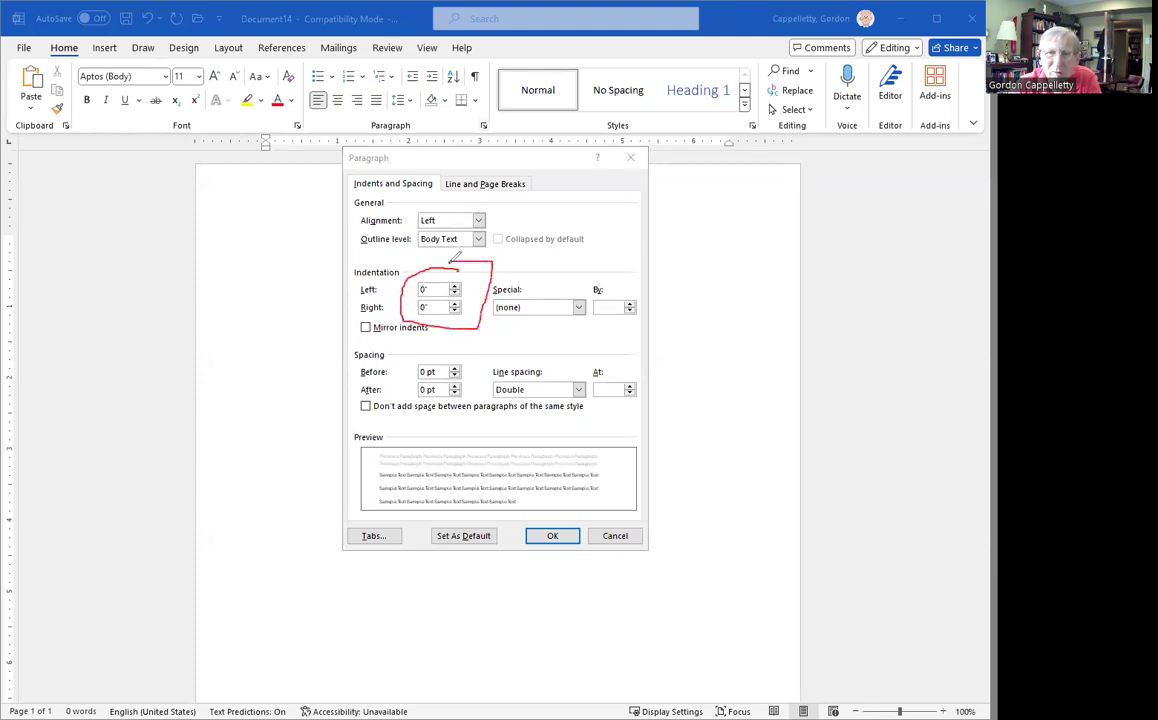
mouse_move(471, 358)
mouse_down()
mouse_move(414, 368)
mouse_move(411, 395)
mouse_move(450, 413)
mouse_move(495, 352)
mouse_up()
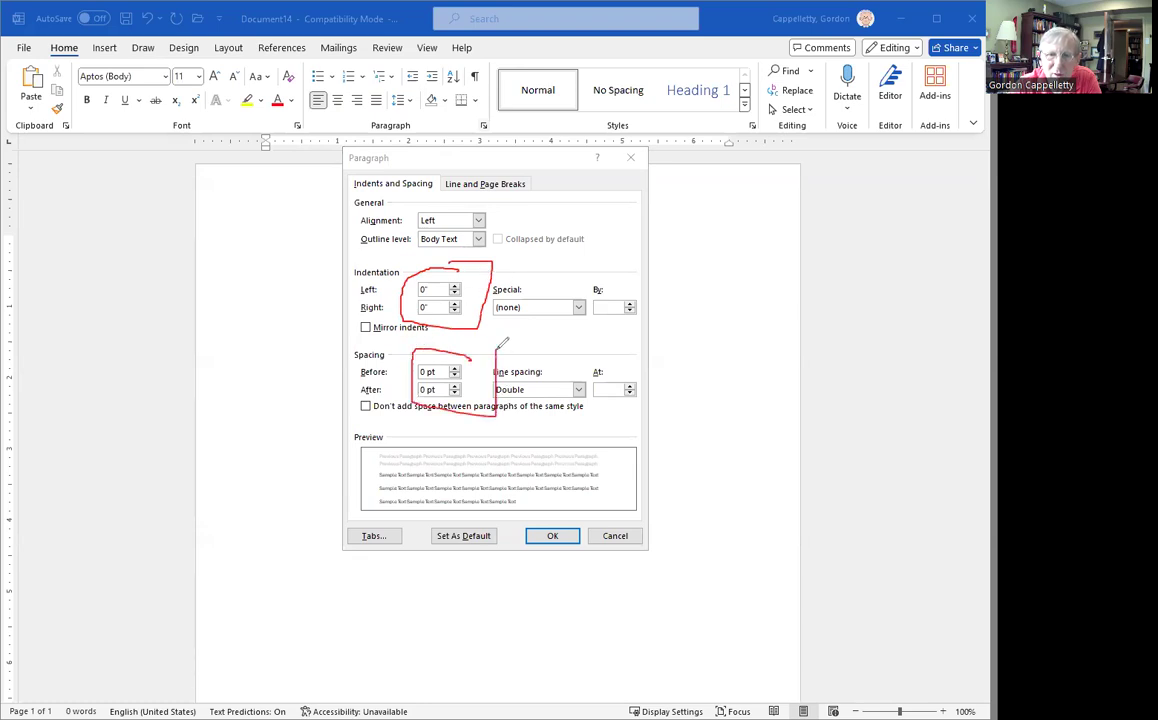
mouse_move(601, 376)
mouse_down()
mouse_move(548, 368)
mouse_move(497, 412)
mouse_up()
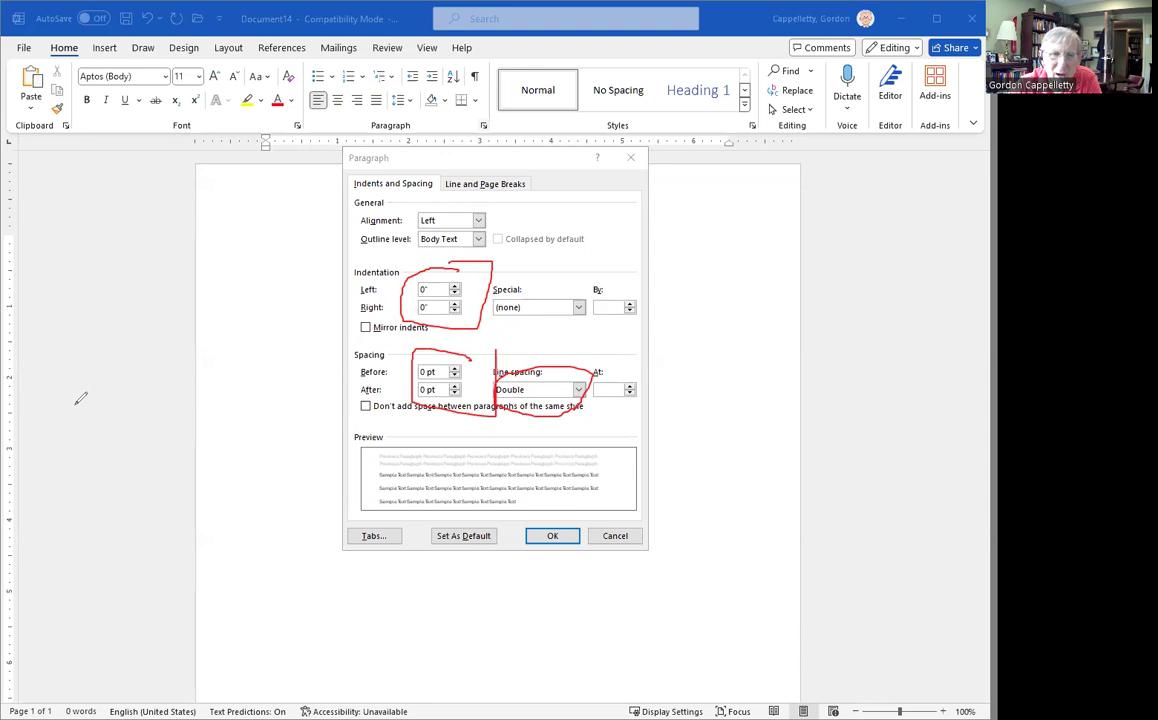
key(e)
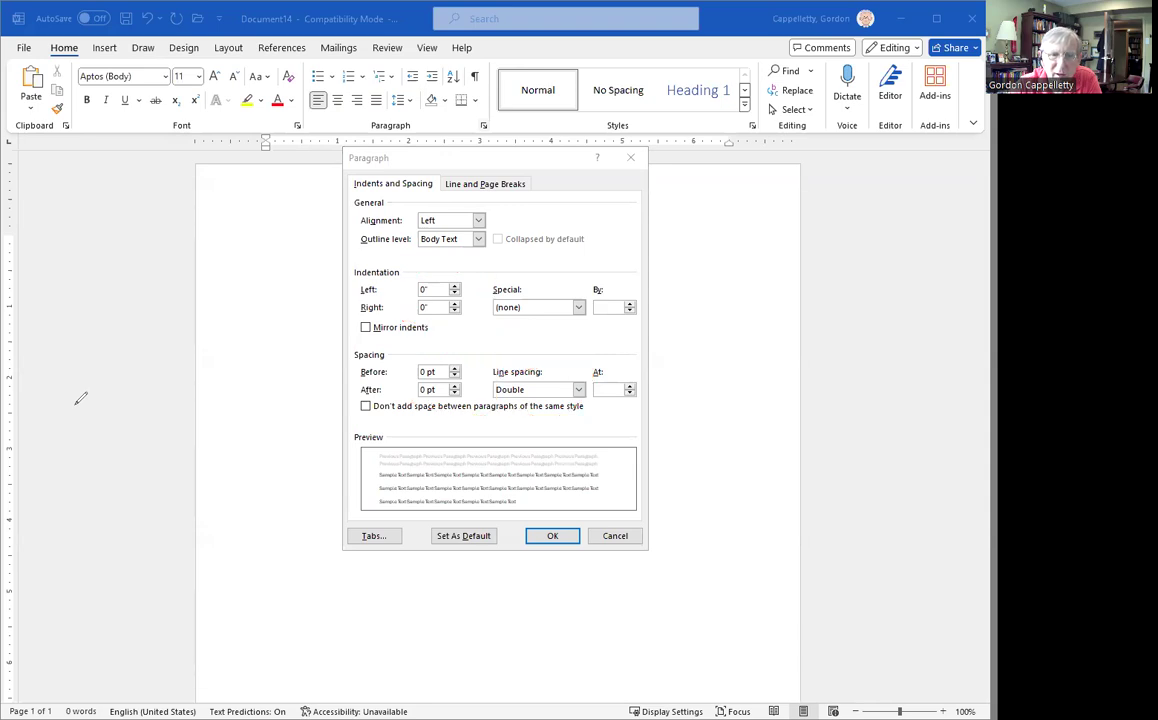
click(544, 540)
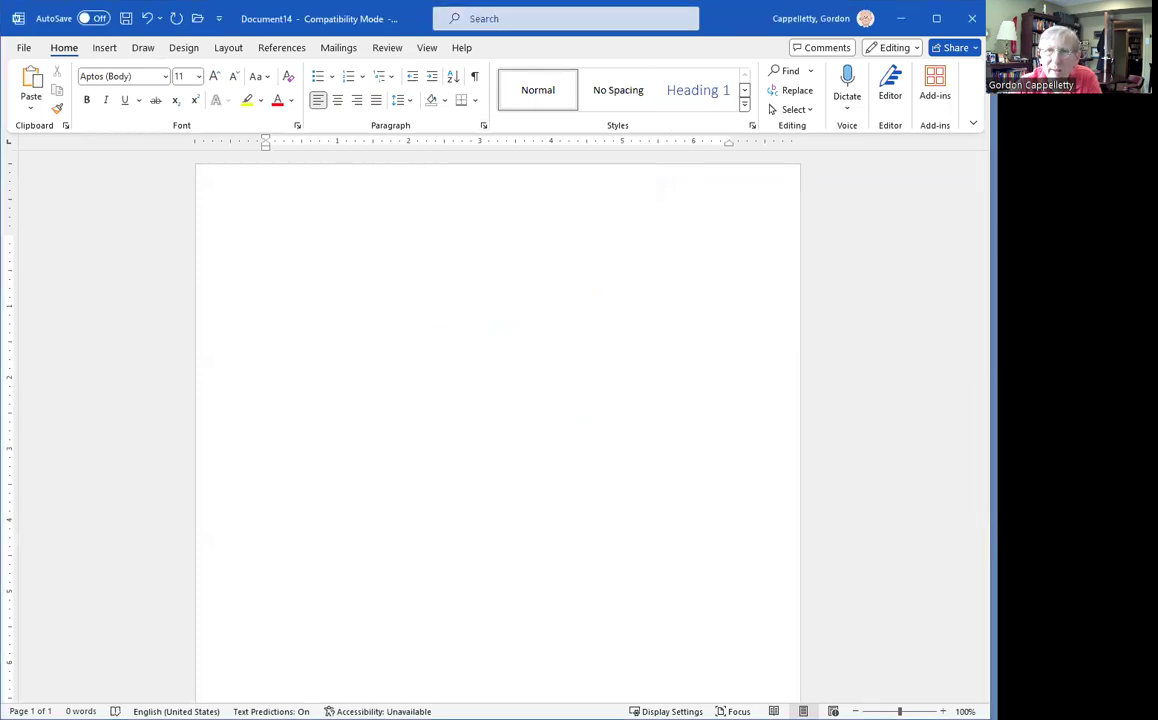
- Enter a row of about 36 underscores on the first line of the document
click(311, 273)
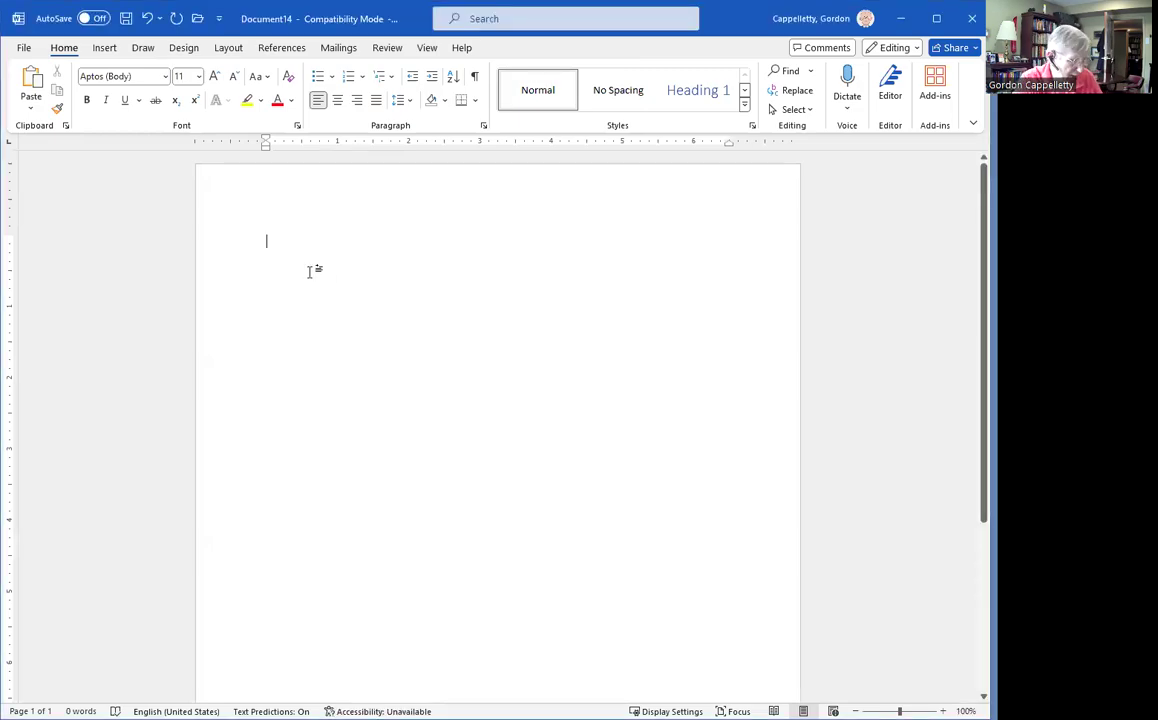
text(_)
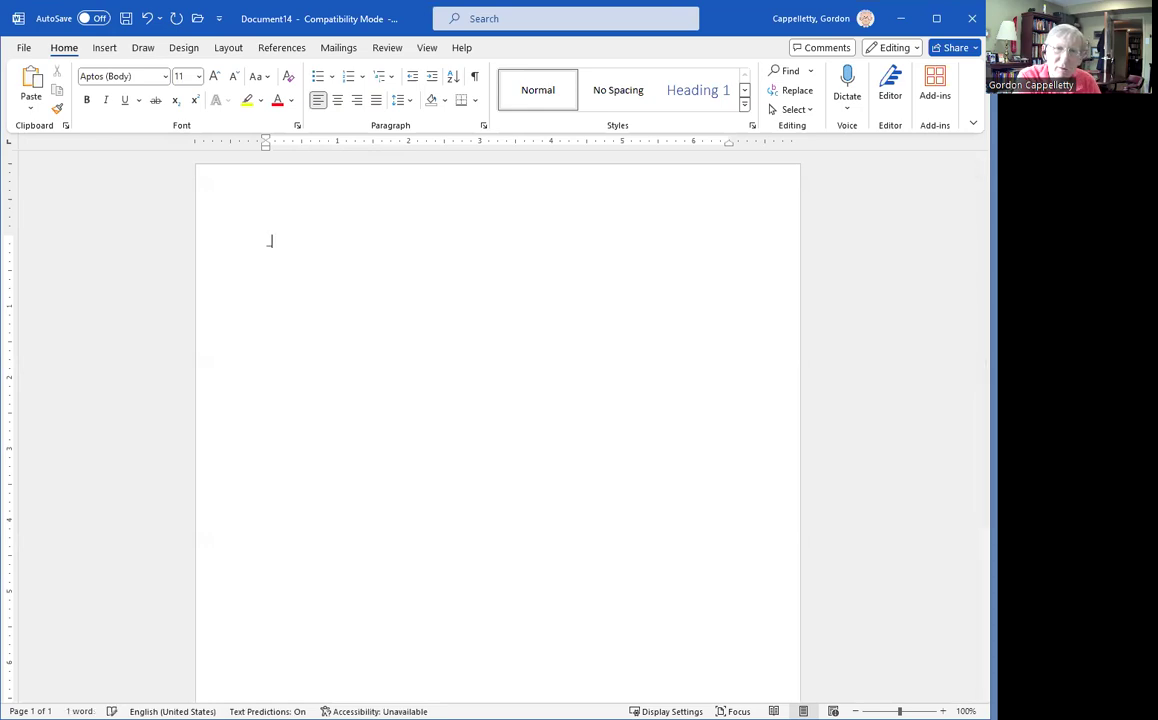
text(___________________________________)
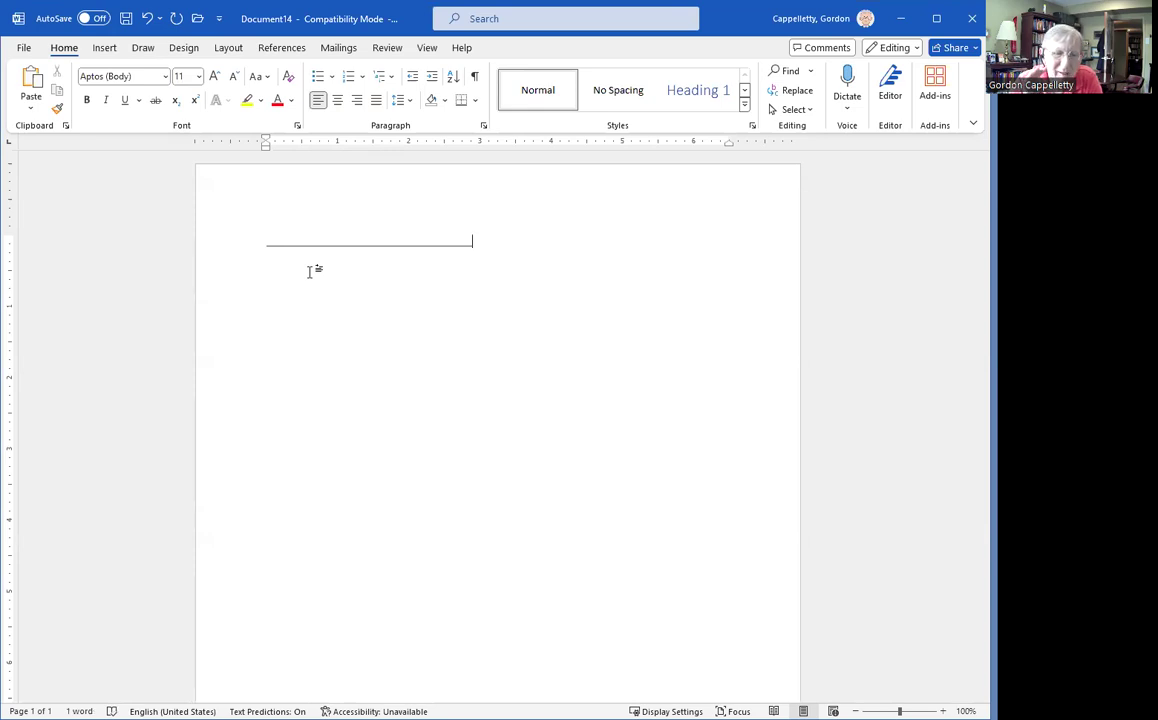
- Try ending the underscore row with a new paragraph, and undo the automatic border line each time
key(Return)
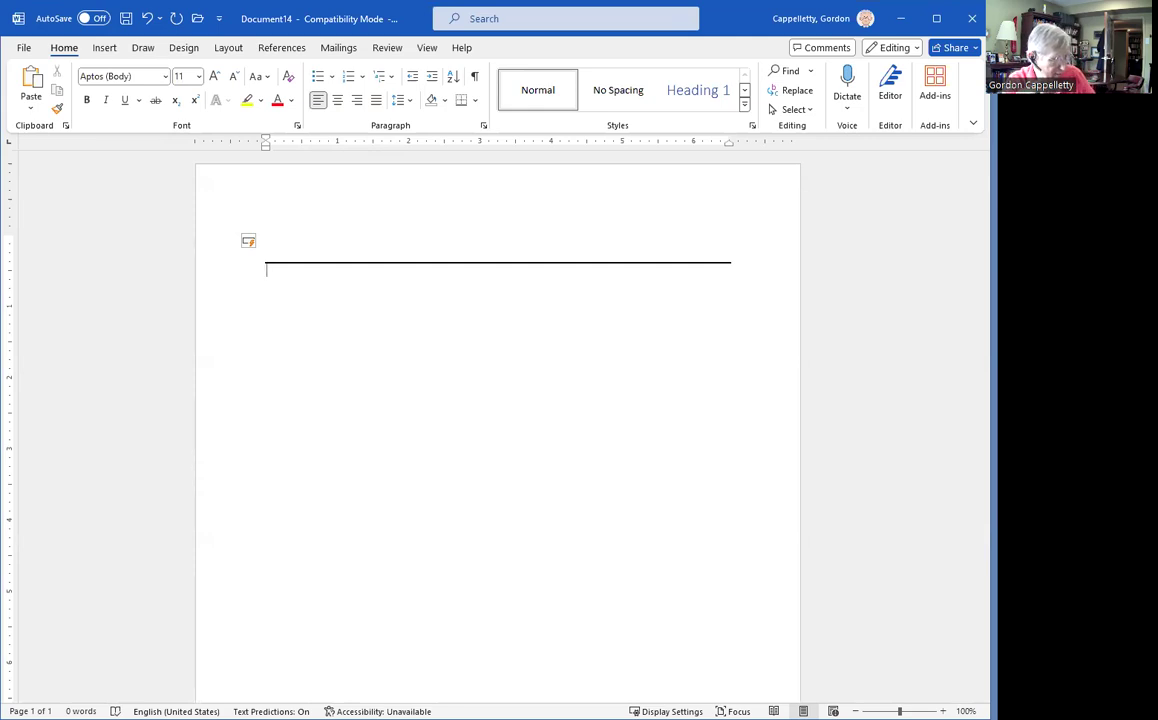
key(ctrl+z)
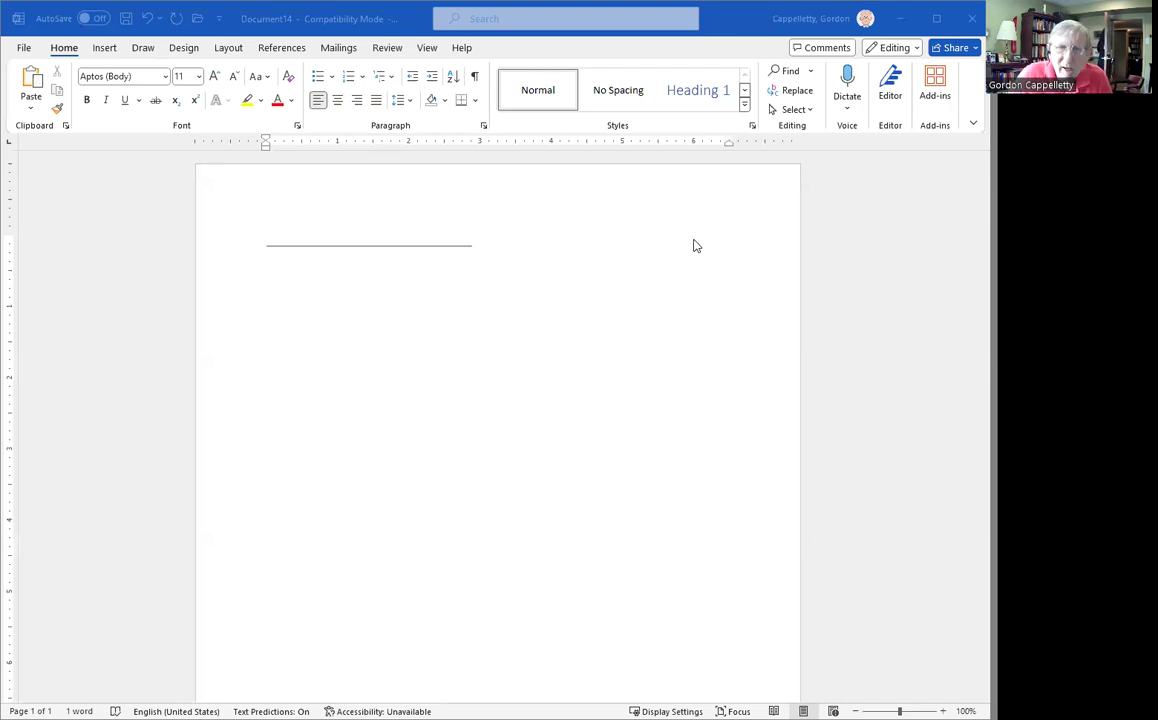
click(485, 249)
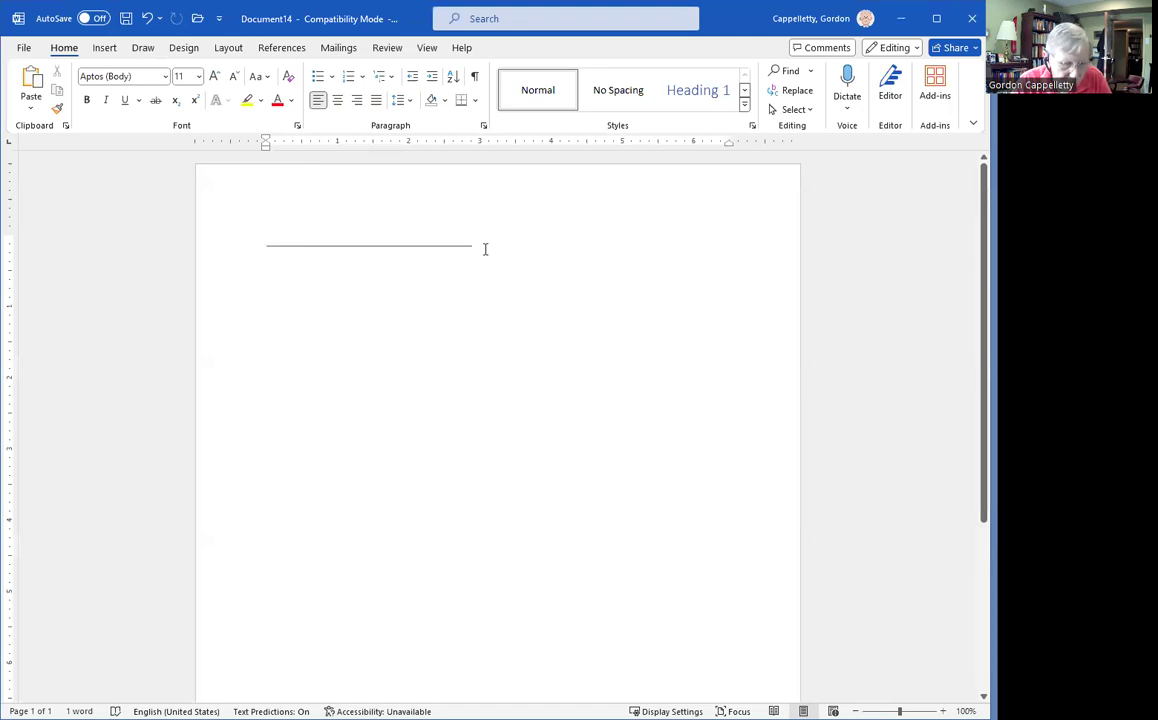
key(Return)
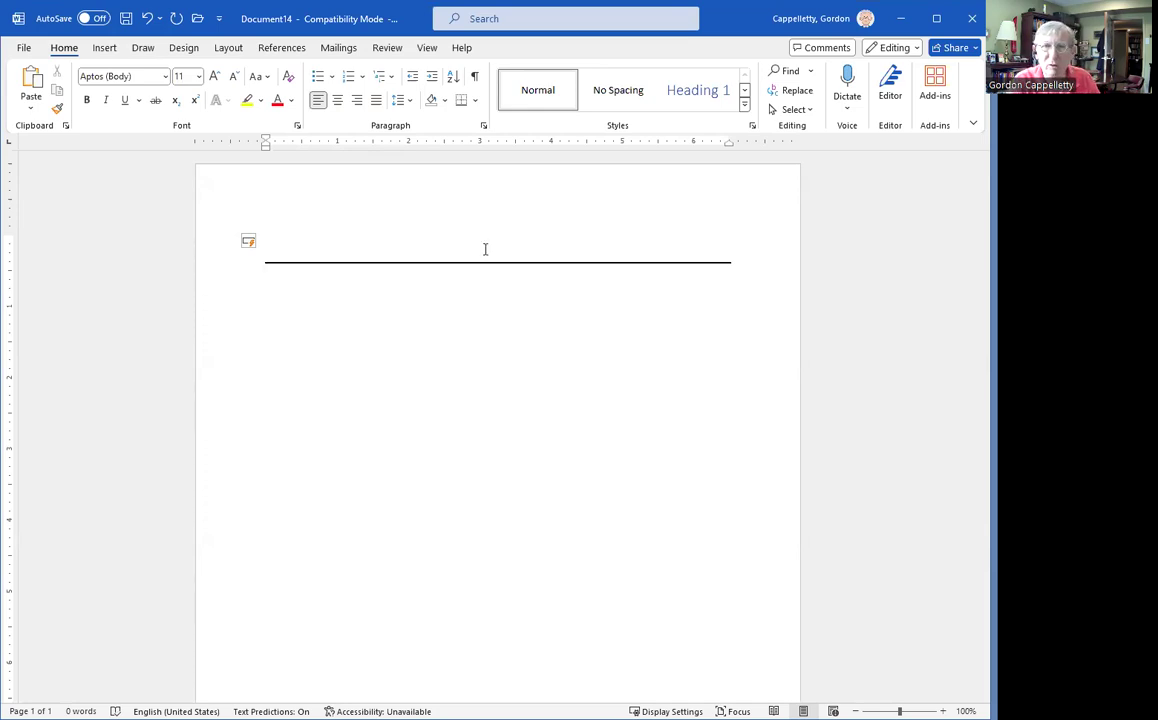
key(ctrl+z)
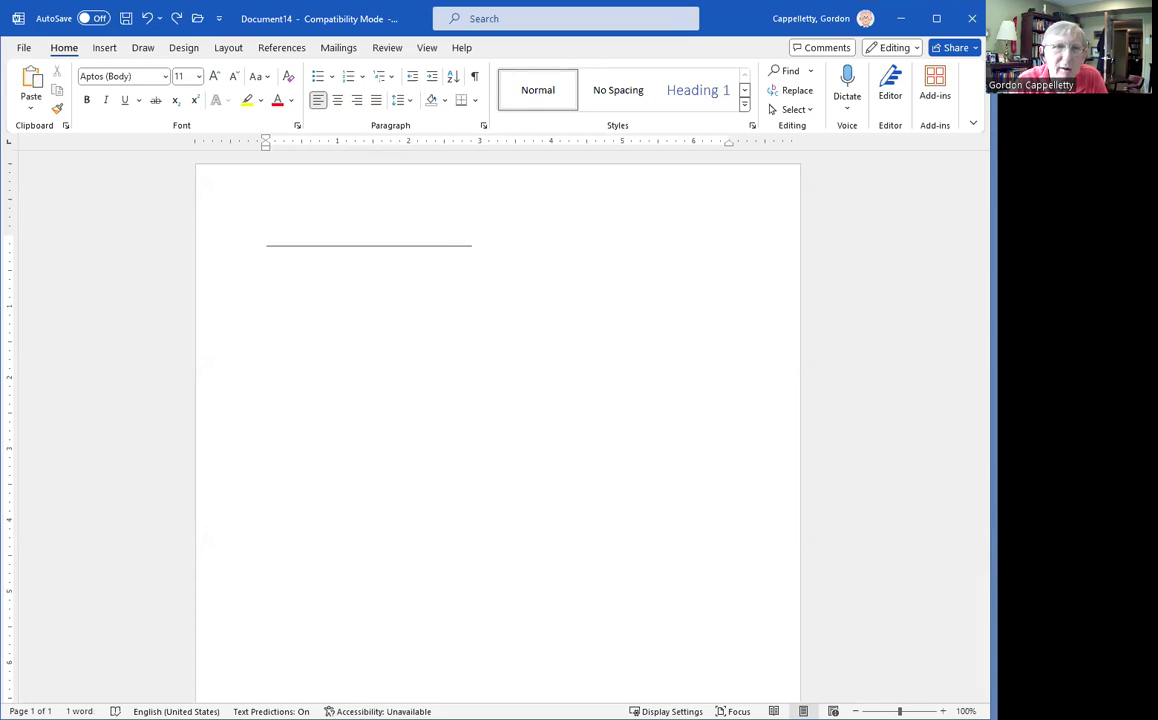
- Open the Word Options dialog
key(ctrl+2)
mouse_move(32, 33)
mouse_down()
mouse_move(8, 42)
mouse_move(38, 50)
mouse_move(34, 32)
mouse_up()
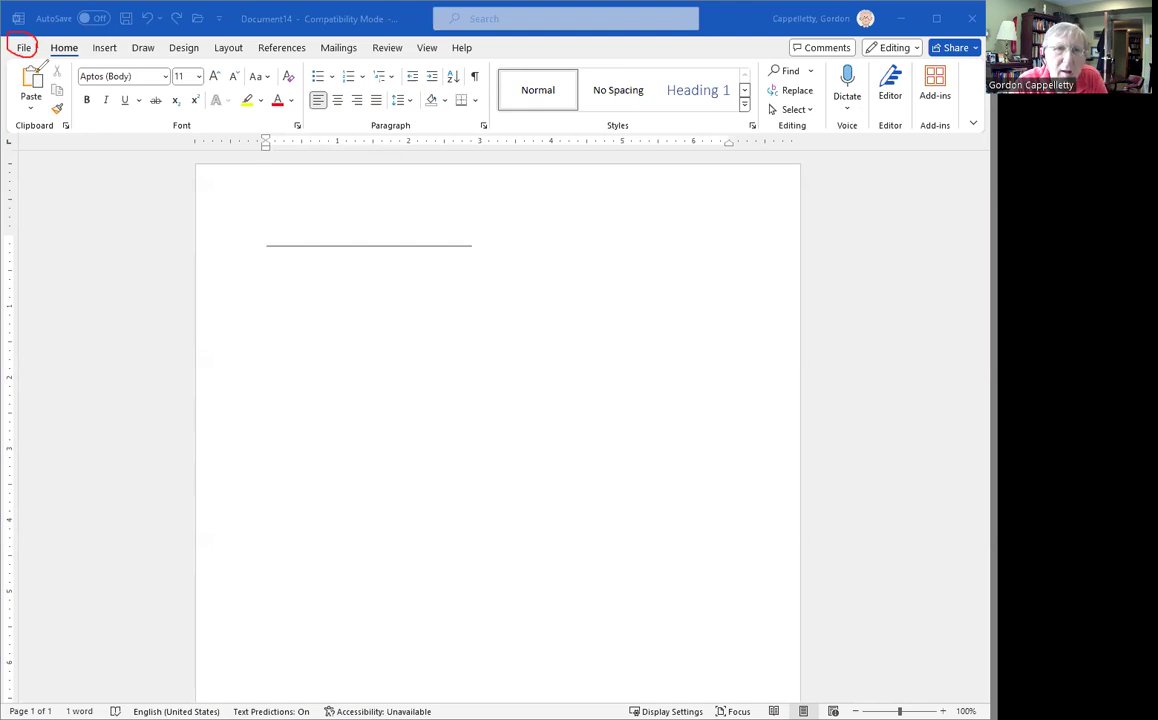
key(Escape)
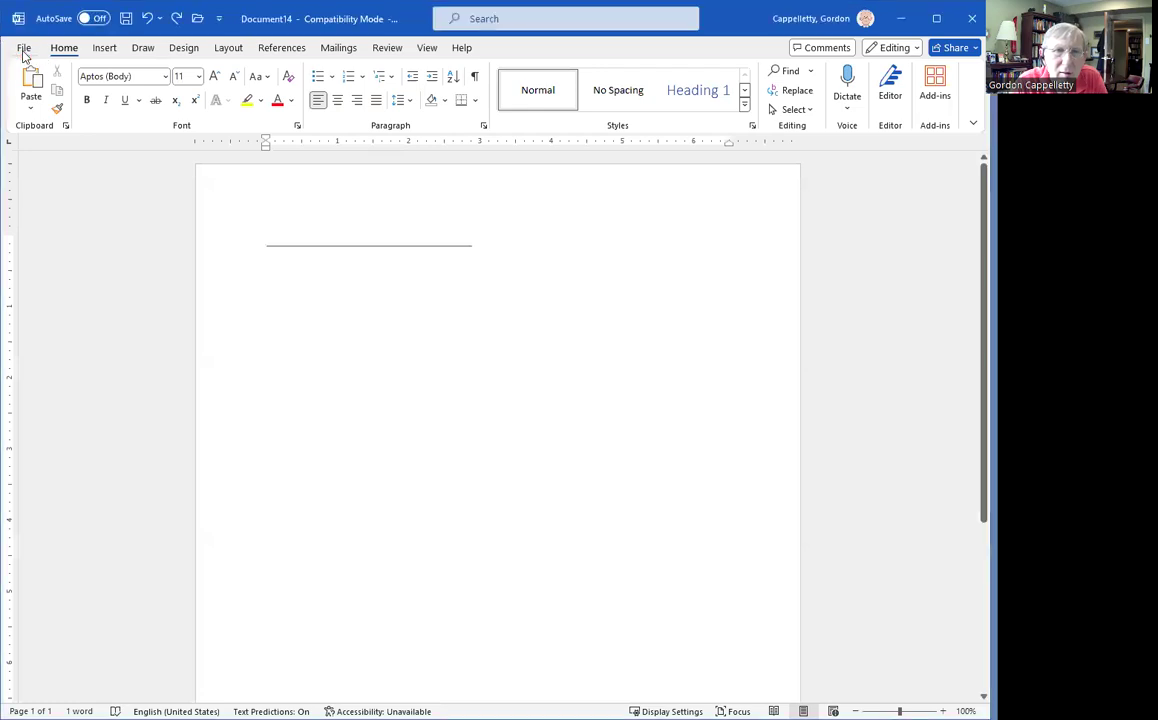
click(23, 49)
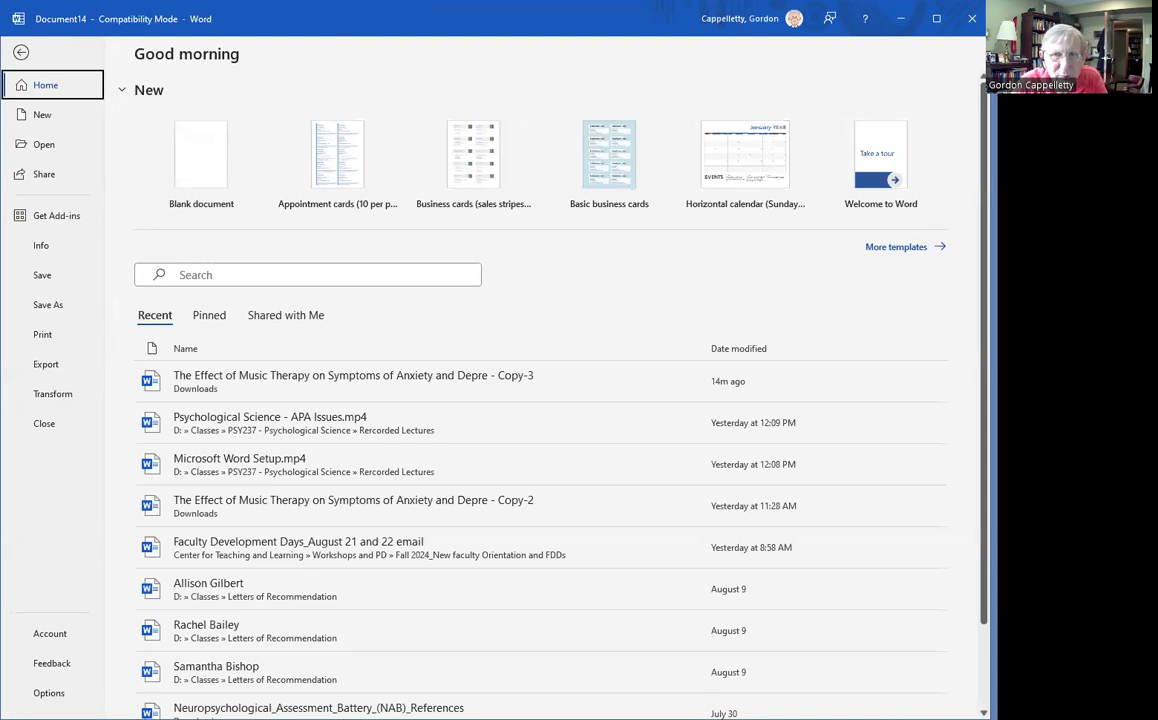
mouse_move(62, 680)
mouse_down()
mouse_move(32, 692)
mouse_move(52, 705)
mouse_move(75, 680)
mouse_move(52, 671)
mouse_up()
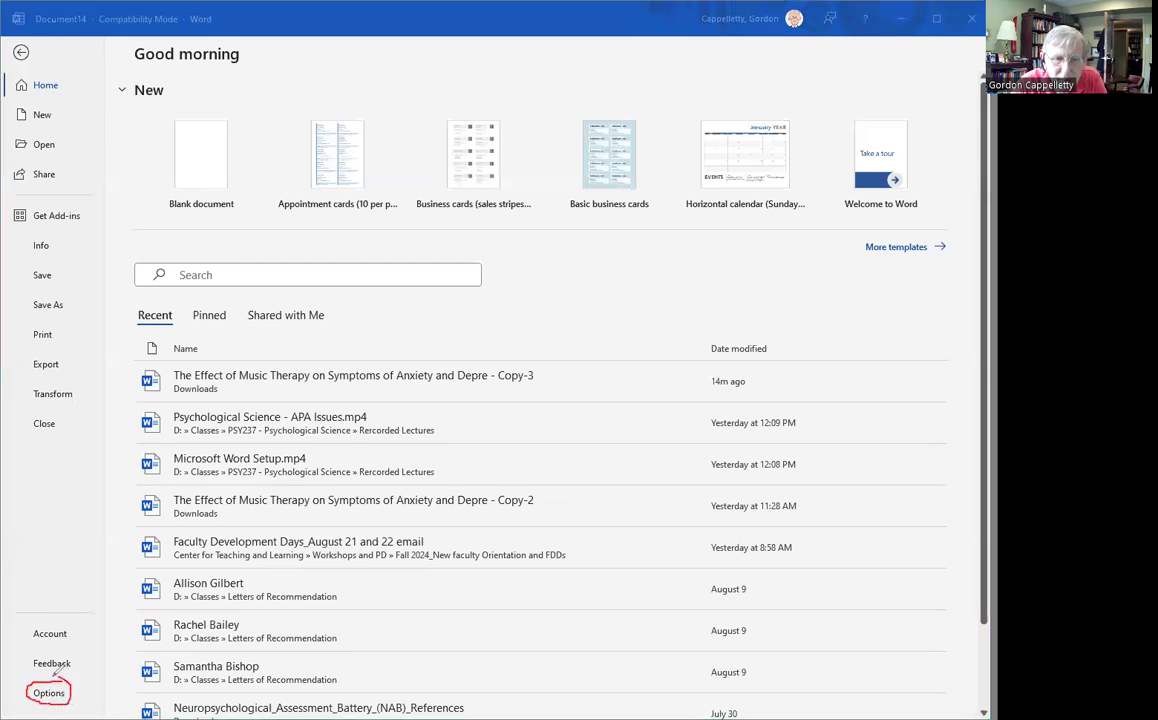
drag(96, 619, 72, 680)
drag(99, 620, 80, 672)
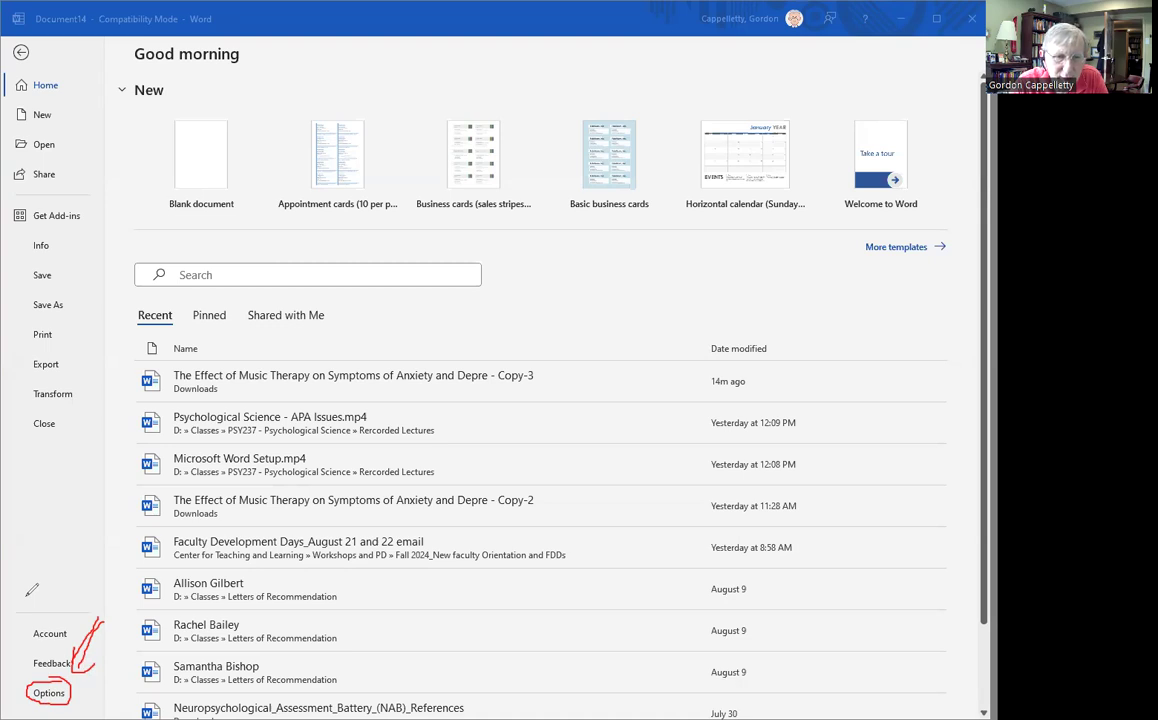
key(Escape)
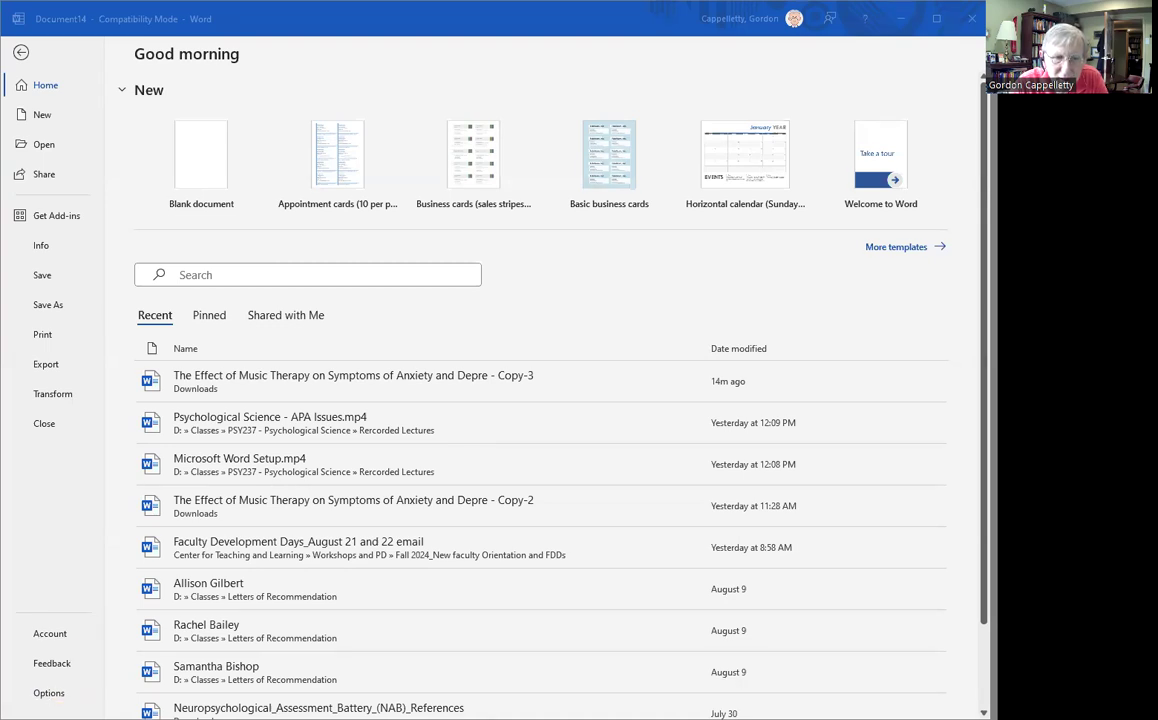
key(Escape)
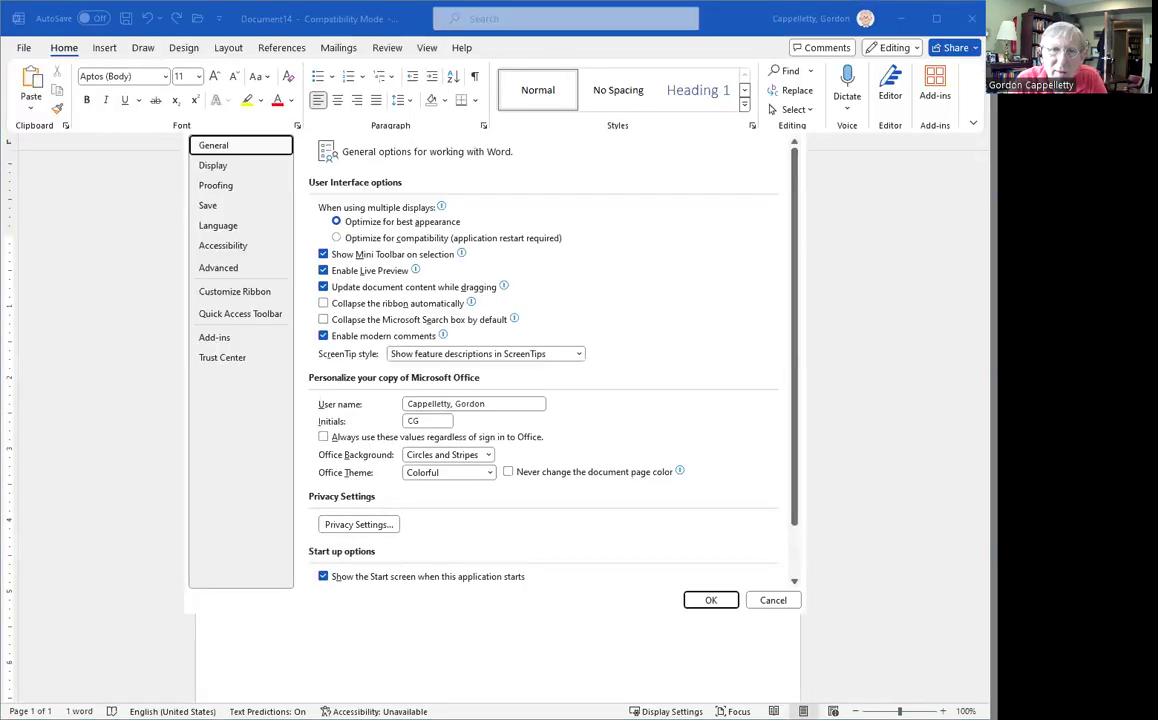
- Show the Proofing settings in the Word Options
mouse_move(293, 147)
mouse_down()
mouse_move(166, 190)
mouse_move(169, 380)
mouse_up()
mouse_move(241, 390)
mouse_down()
mouse_move(278, 330)
mouse_move(294, 150)
mouse_up()
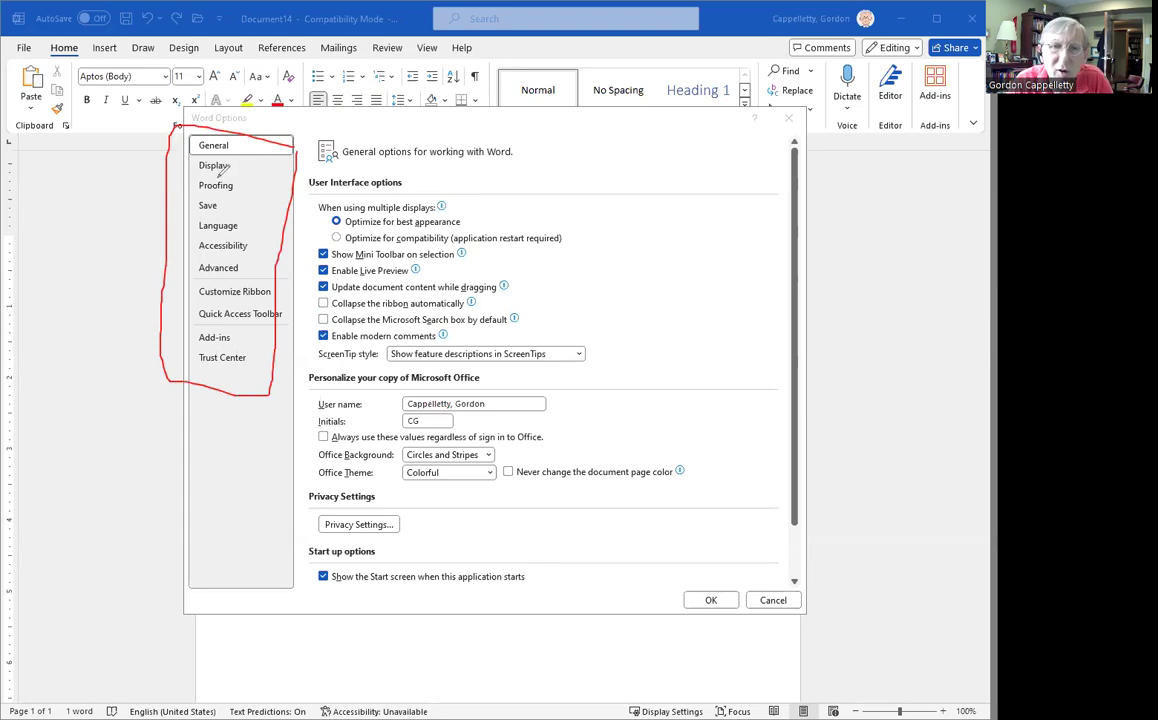
mouse_move(244, 177)
mouse_down()
mouse_move(190, 179)
mouse_move(199, 195)
mouse_move(240, 178)
mouse_up()
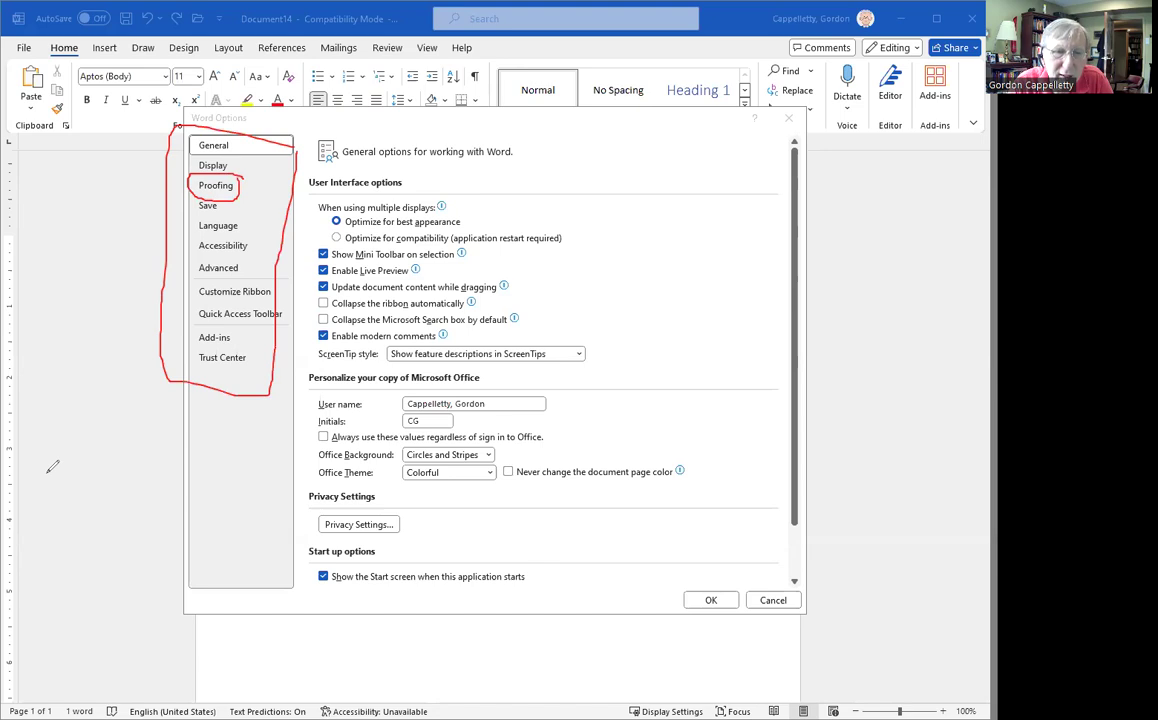
key(e)
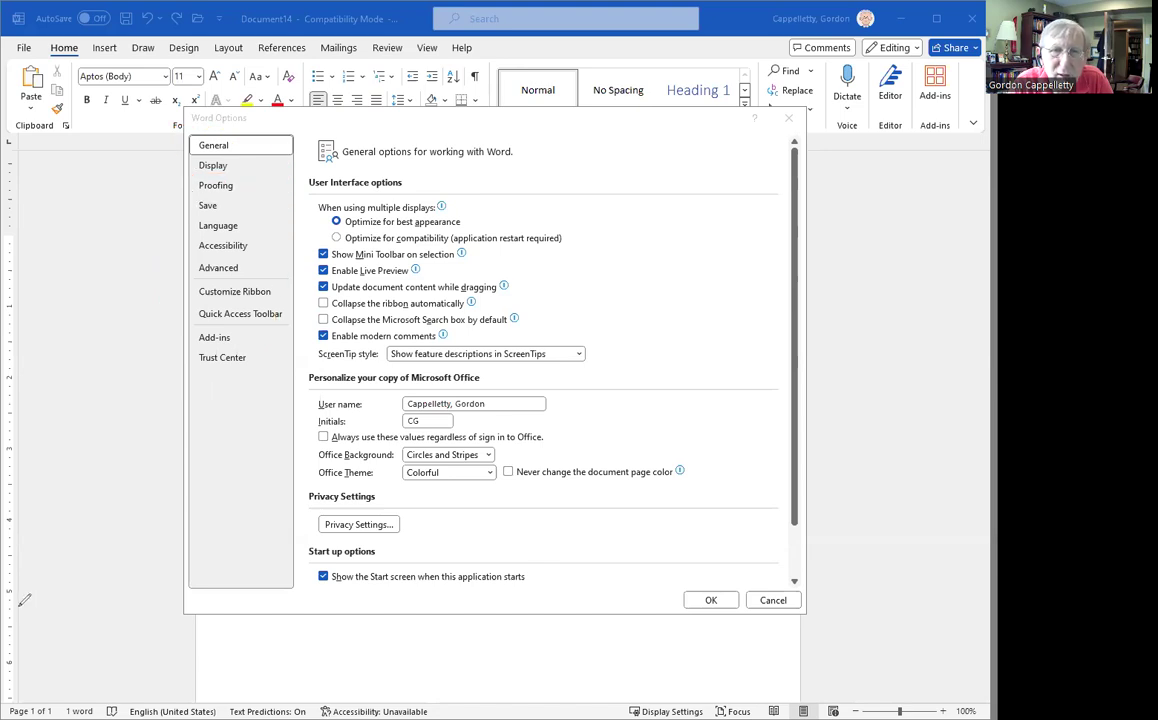
click(212, 187)
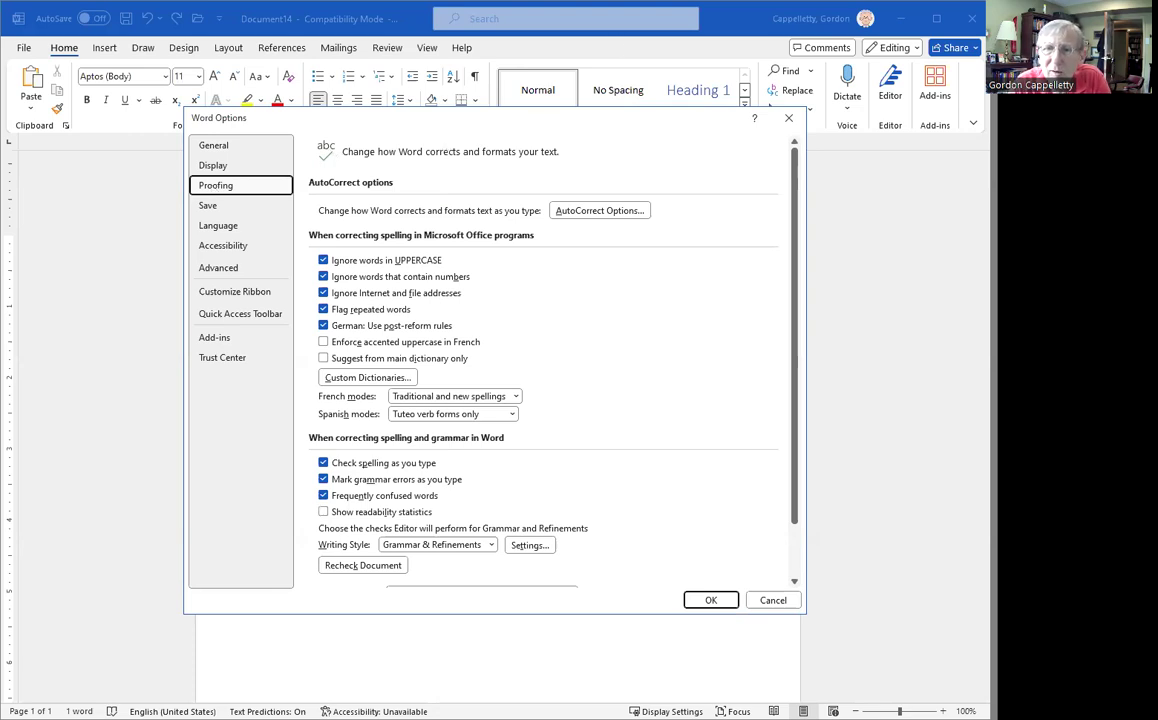
- Open the AutoCorrect options from the Proofing settings
mouse_move(620, 187)
mouse_down()
mouse_move(548, 195)
mouse_move(570, 233)
mouse_move(640, 235)
mouse_move(668, 190)
mouse_move(607, 176)
mouse_up()
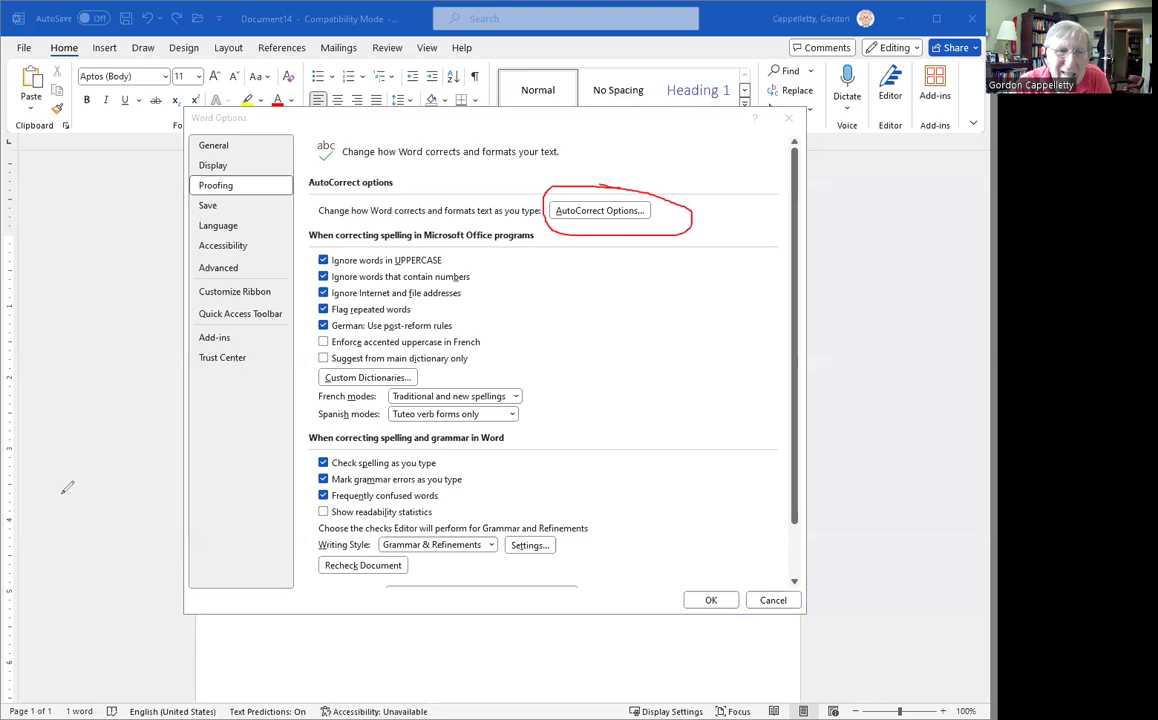
key(Escape)
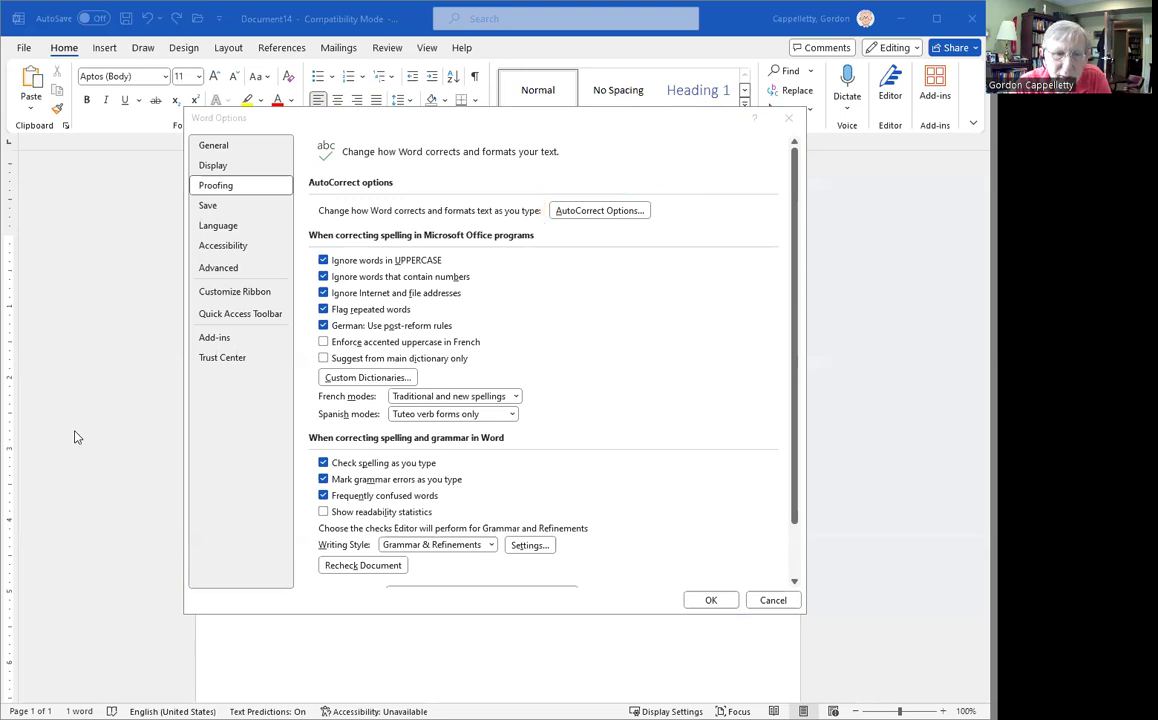
click(620, 220)
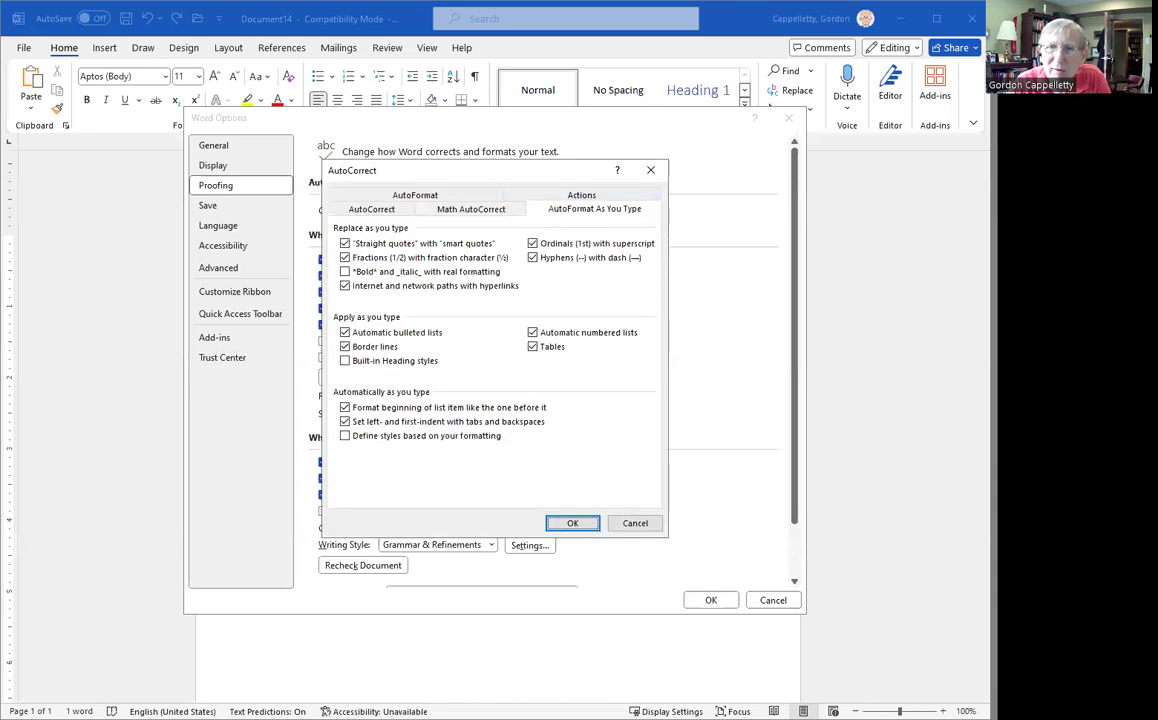
- Turn off automatic border lines in the AutoFormat As You Type settings, and accept the changes in both options dialogs
key(ctrl+2)
mouse_move(457, 169)
mouse_down()
mouse_move(326, 205)
mouse_move(550, 222)
mouse_move(665, 185)
mouse_move(518, 150)
mouse_move(460, 166)
mouse_up()
mouse_move(545, 198)
mouse_down()
mouse_move(632, 221)
mouse_move(562, 202)
mouse_up()
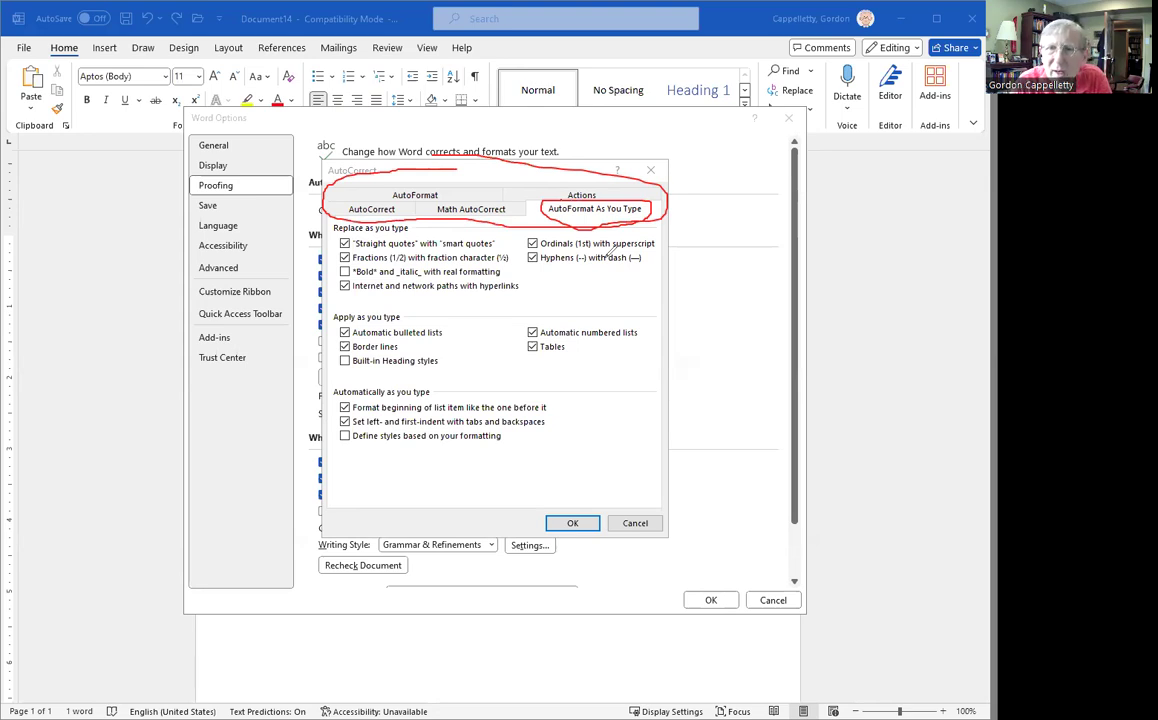
mouse_move(606, 215)
mouse_down()
mouse_move(678, 290)
mouse_move(605, 212)
mouse_up()
drag(605, 212, 621, 234)
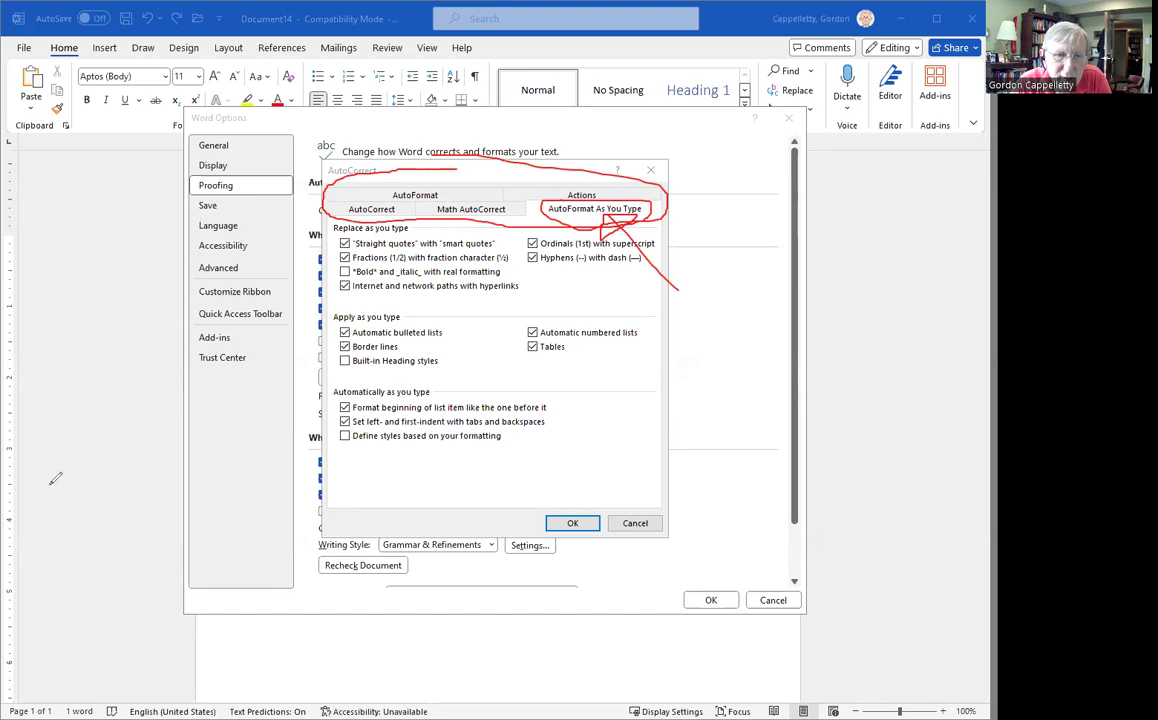
key(e)
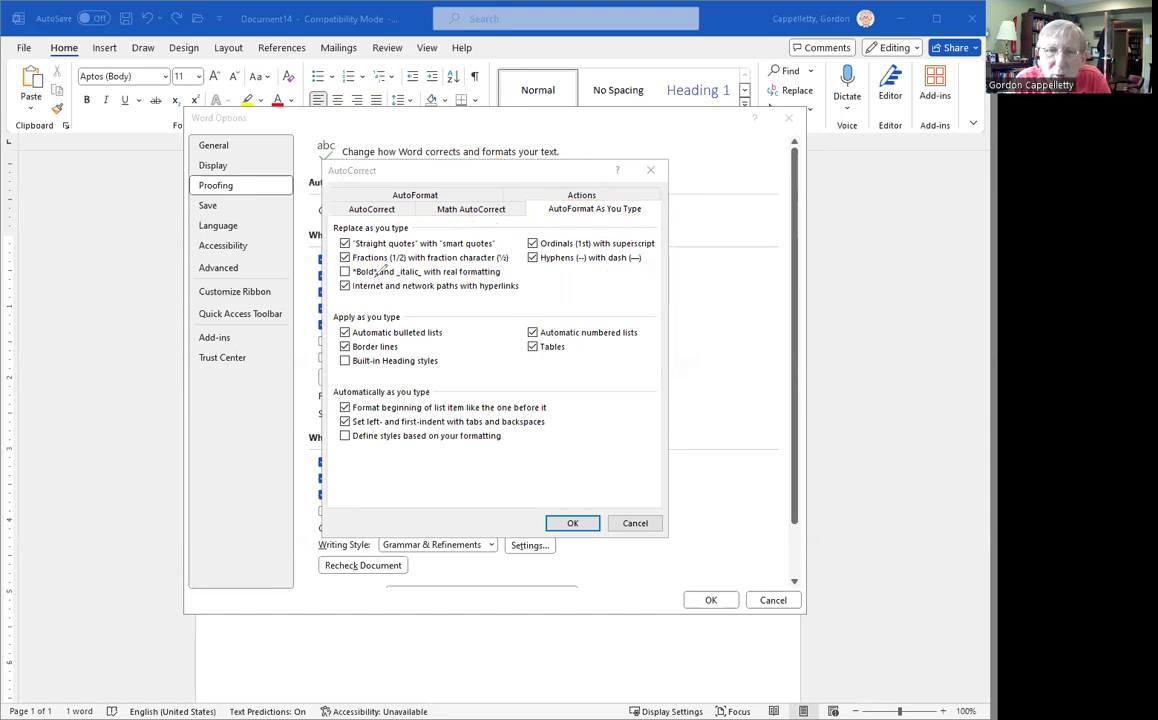
mouse_move(378, 339)
mouse_down()
mouse_move(337, 328)
mouse_move(340, 352)
mouse_move(365, 357)
mouse_move(412, 342)
mouse_up()
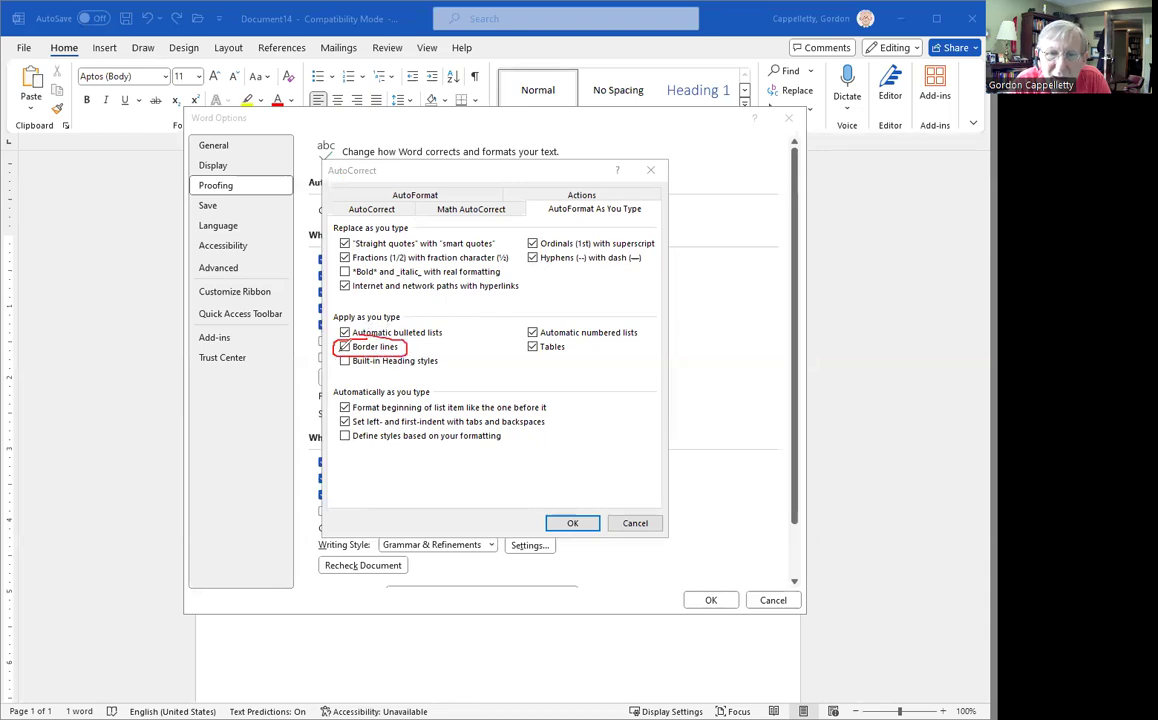
mouse_move(353, 340)
mouse_down()
mouse_move(340, 354)
mouse_move(344, 393)
mouse_up()
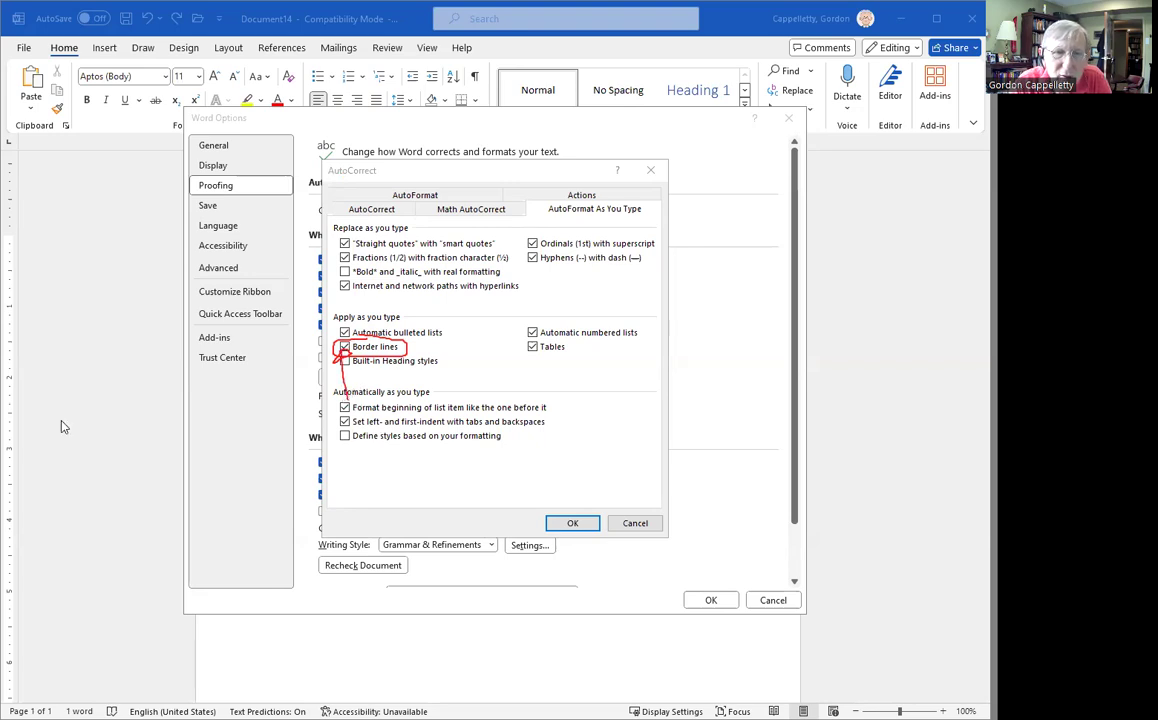
key(Escape)
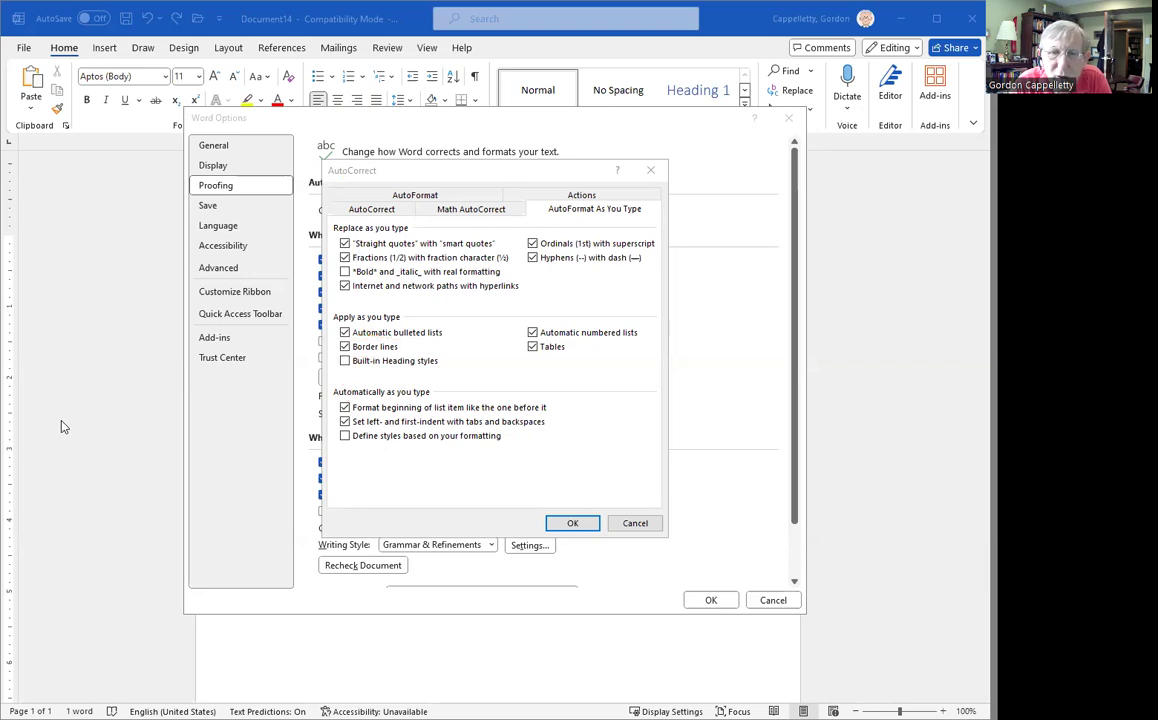
click(345, 346)
click(576, 525)
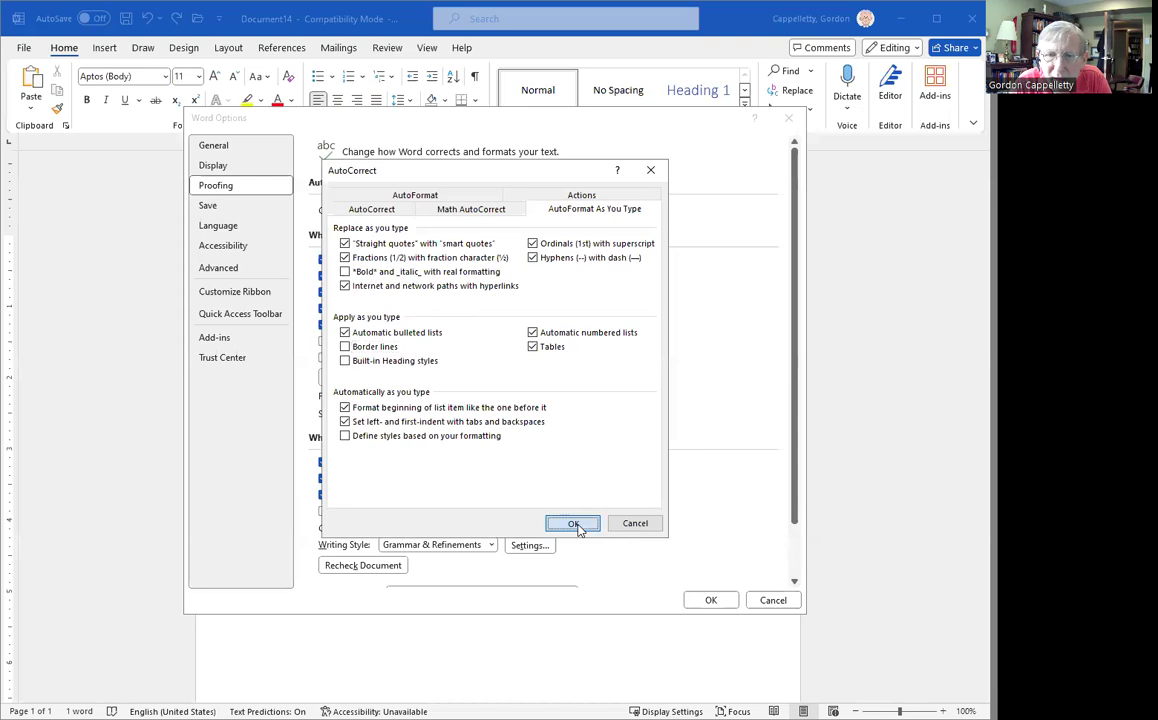
click(710, 600)
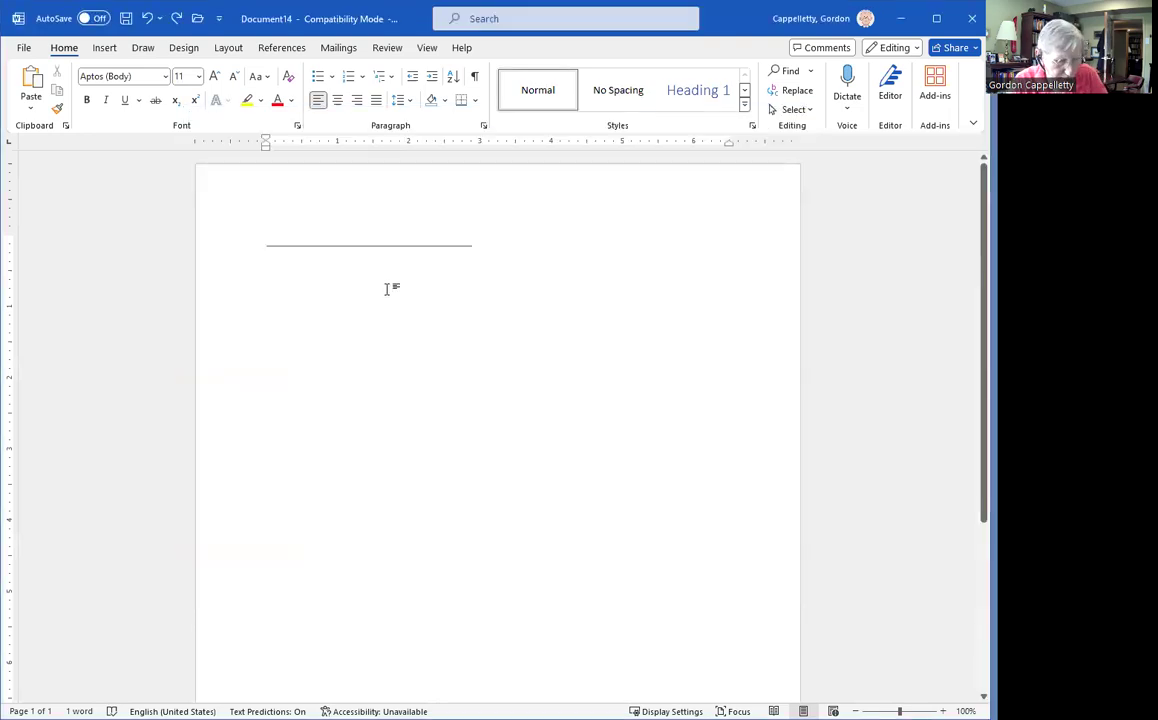
- Enter a second row of about 17 underscores below the first one and end it with a new paragraph
text(_________________)
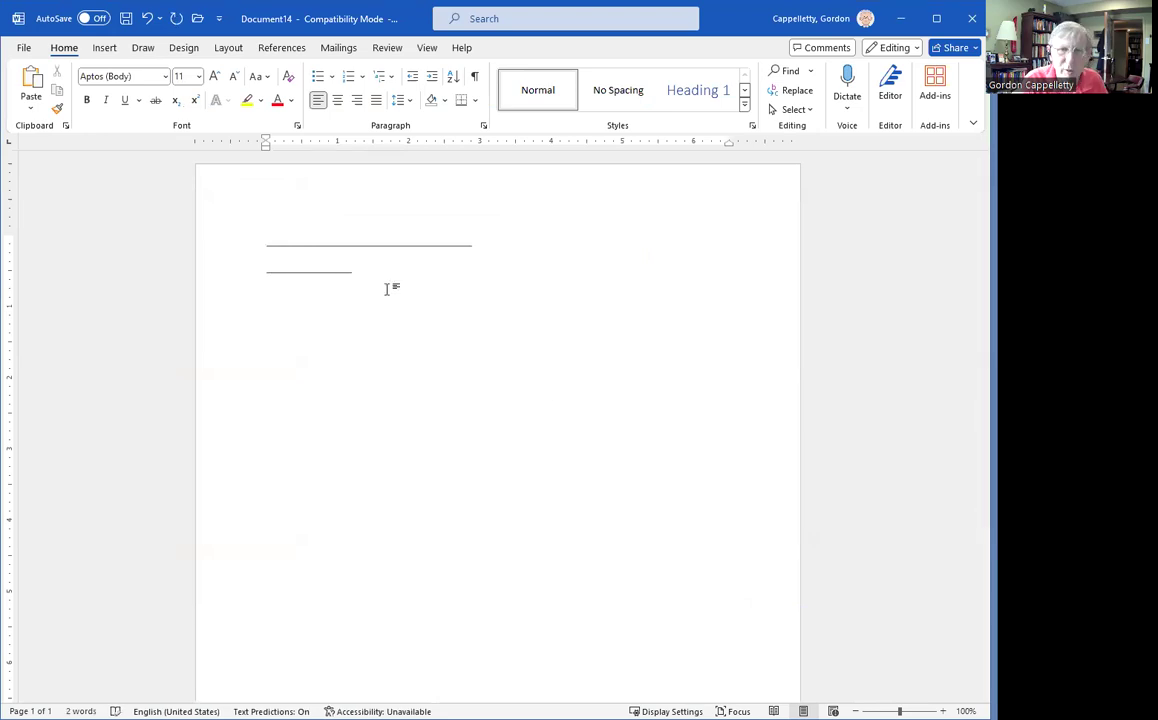
key(Return)
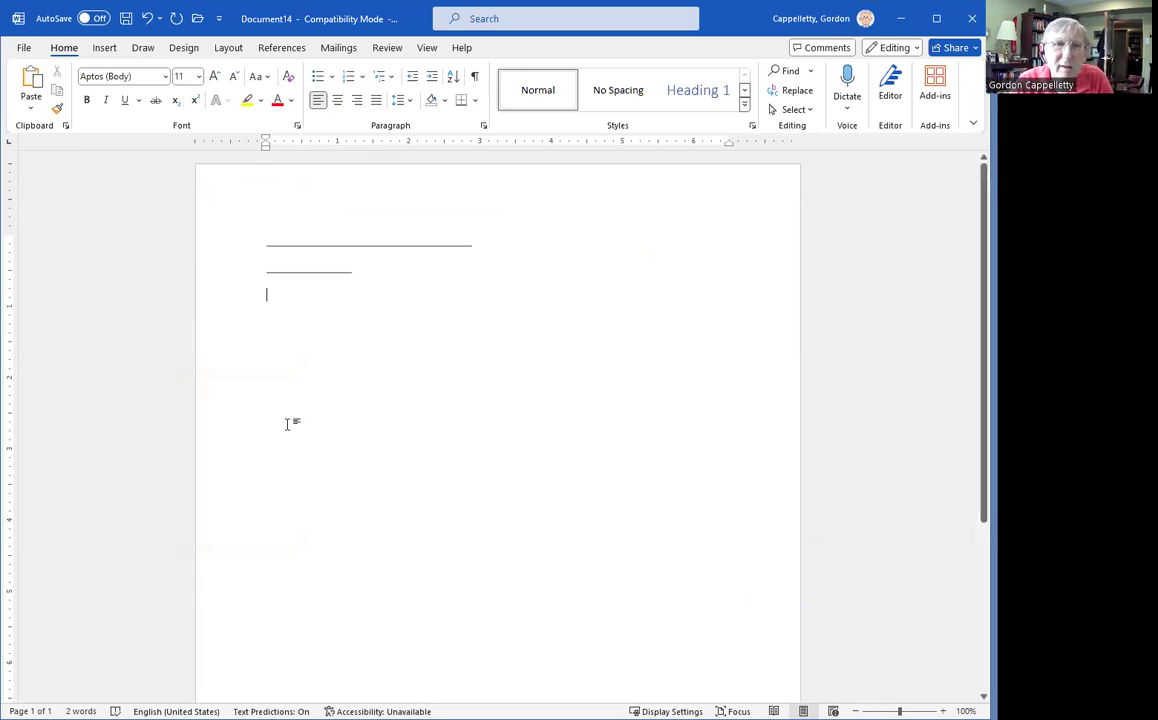
- Review the Proofing options for checking spelling and marking grammar errors while typing, and close the Word Options
click(23, 48)
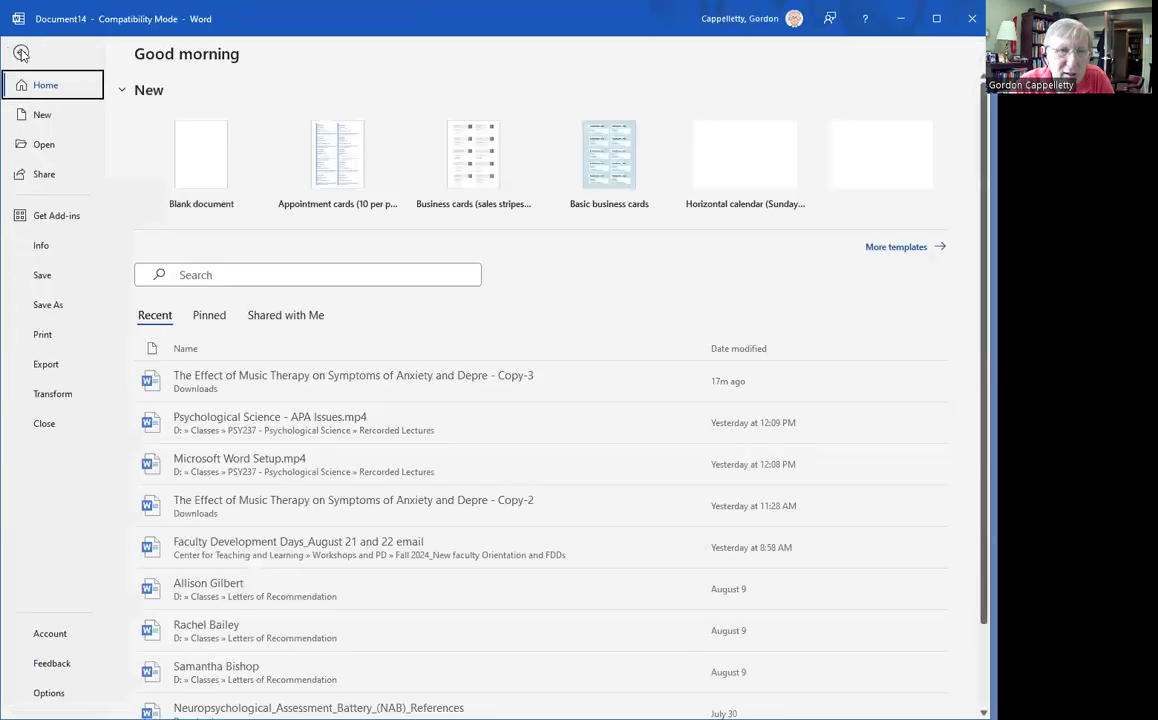
click(48, 693)
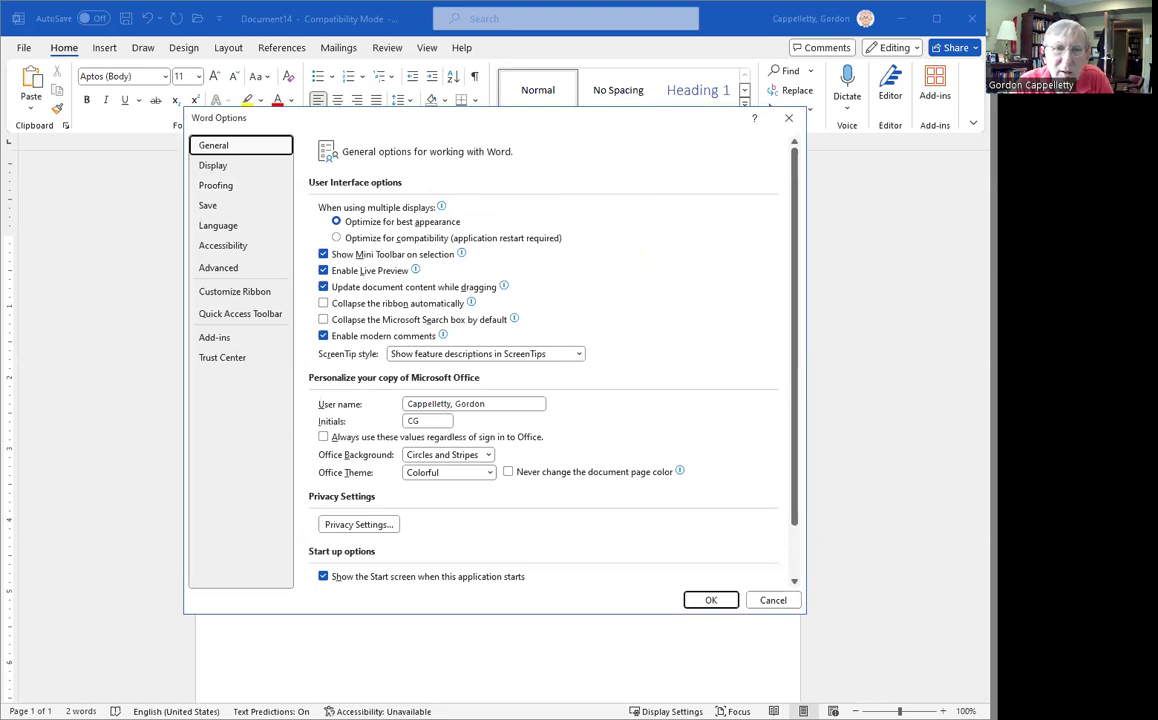
key(ctrl+2)
drag(234, 168, 236, 180)
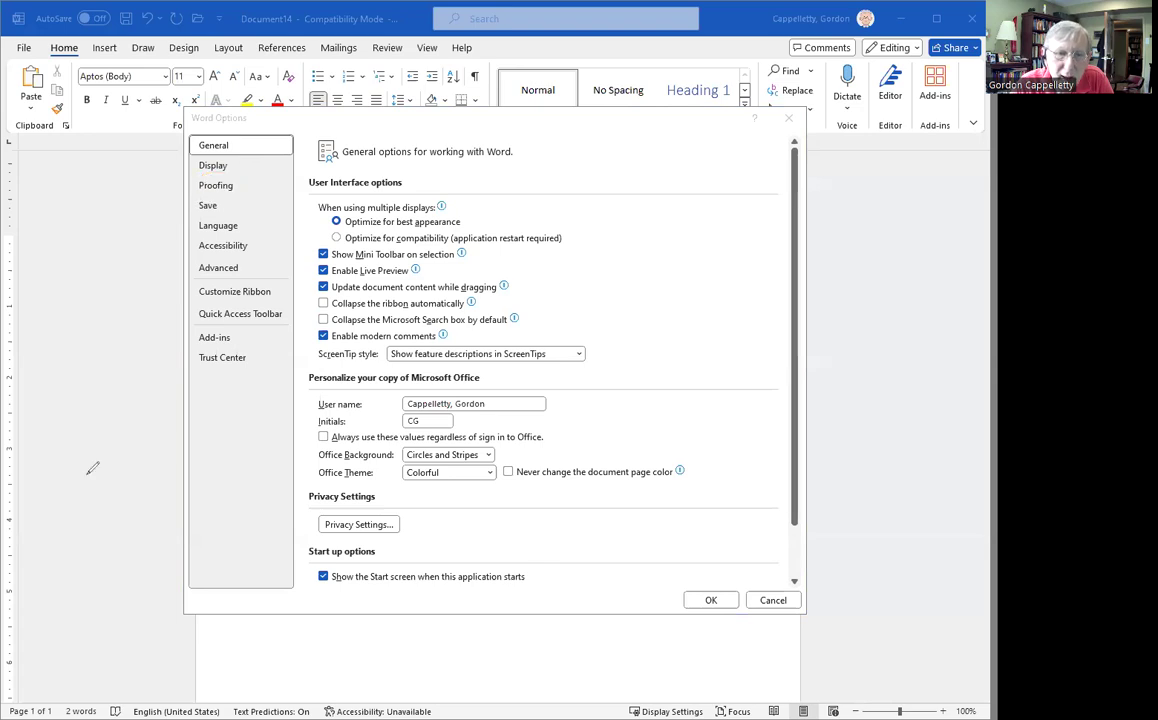
click(215, 186)
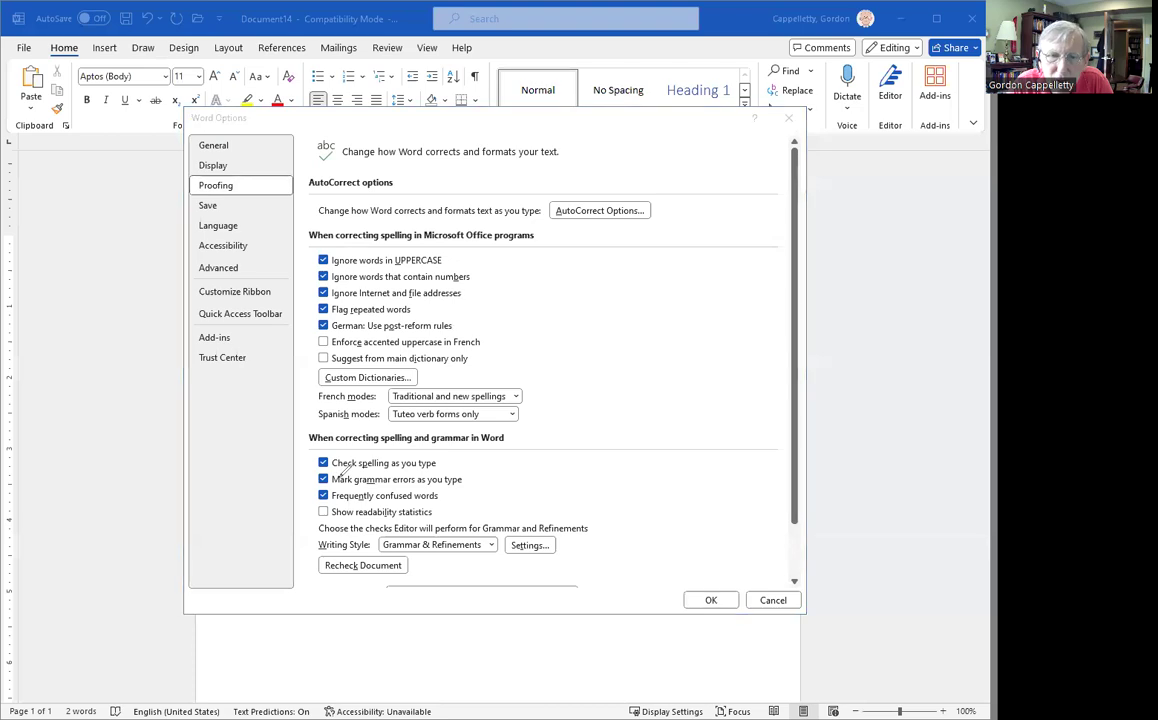
mouse_move(328, 457)
mouse_down()
mouse_move(312, 476)
mouse_move(333, 462)
mouse_move(327, 452)
mouse_move(319, 465)
mouse_up()
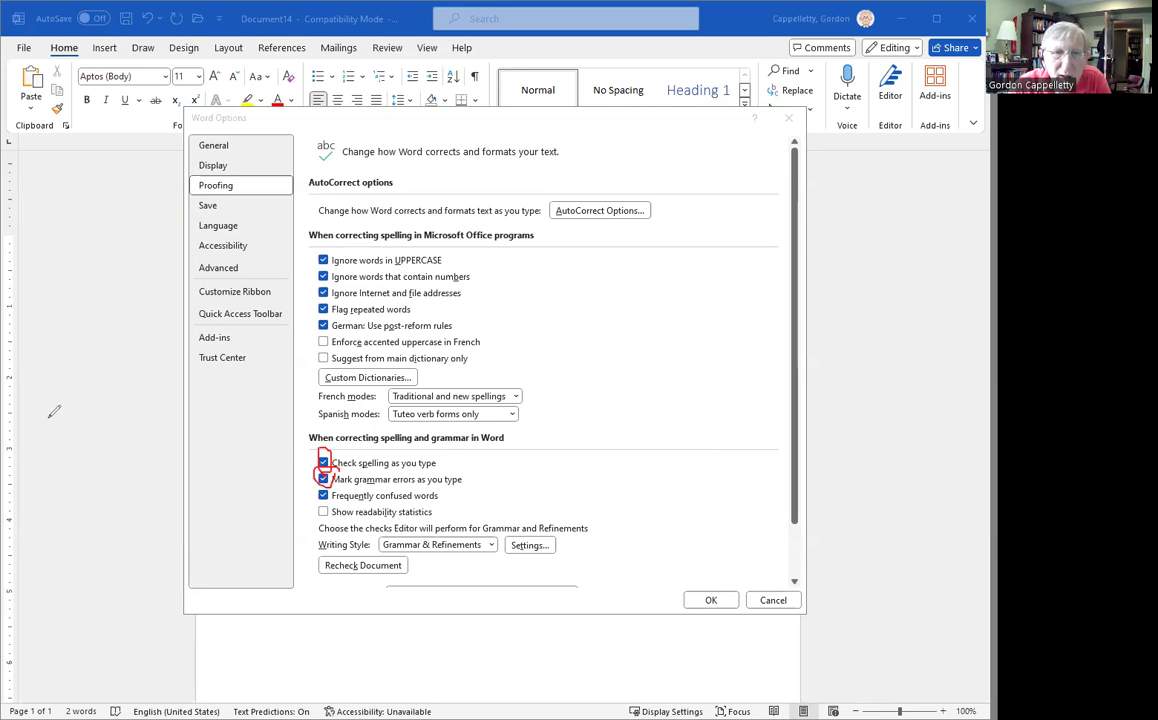
key(e)
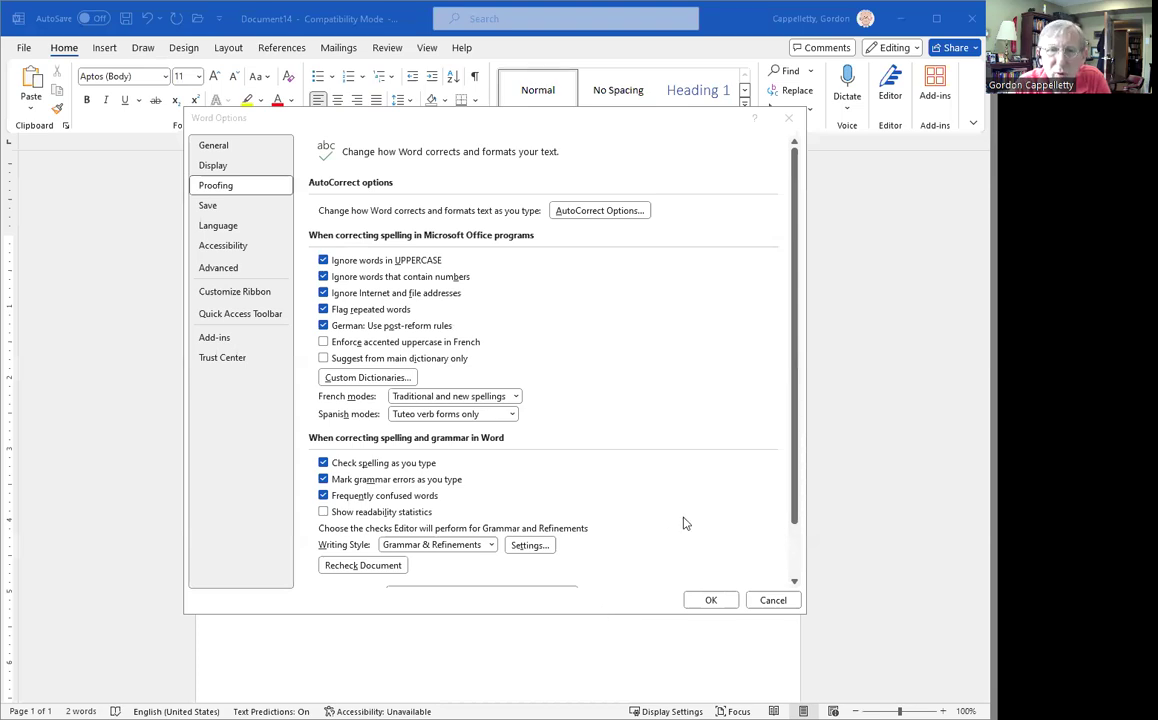
click(711, 600)
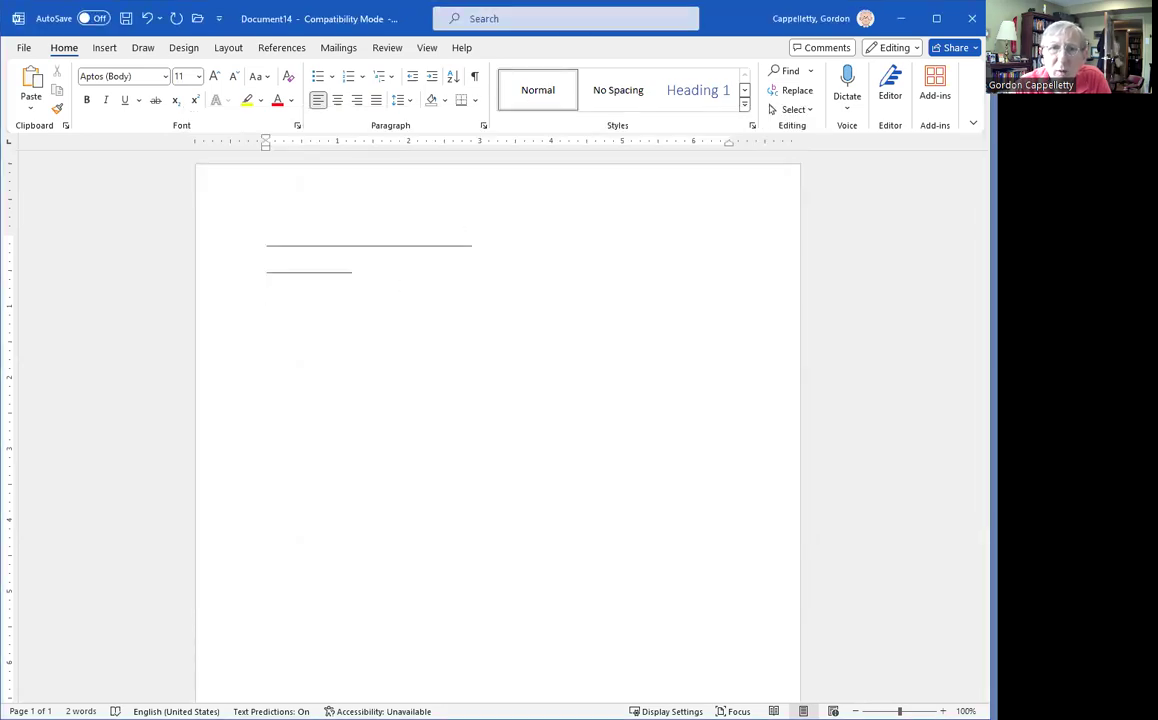
- Check the top, bottom, left and right margins in the Page Setup dialog, and close it
mouse_move(245, 38)
mouse_down()
mouse_move(262, 28)
mouse_move(205, 36)
mouse_up()
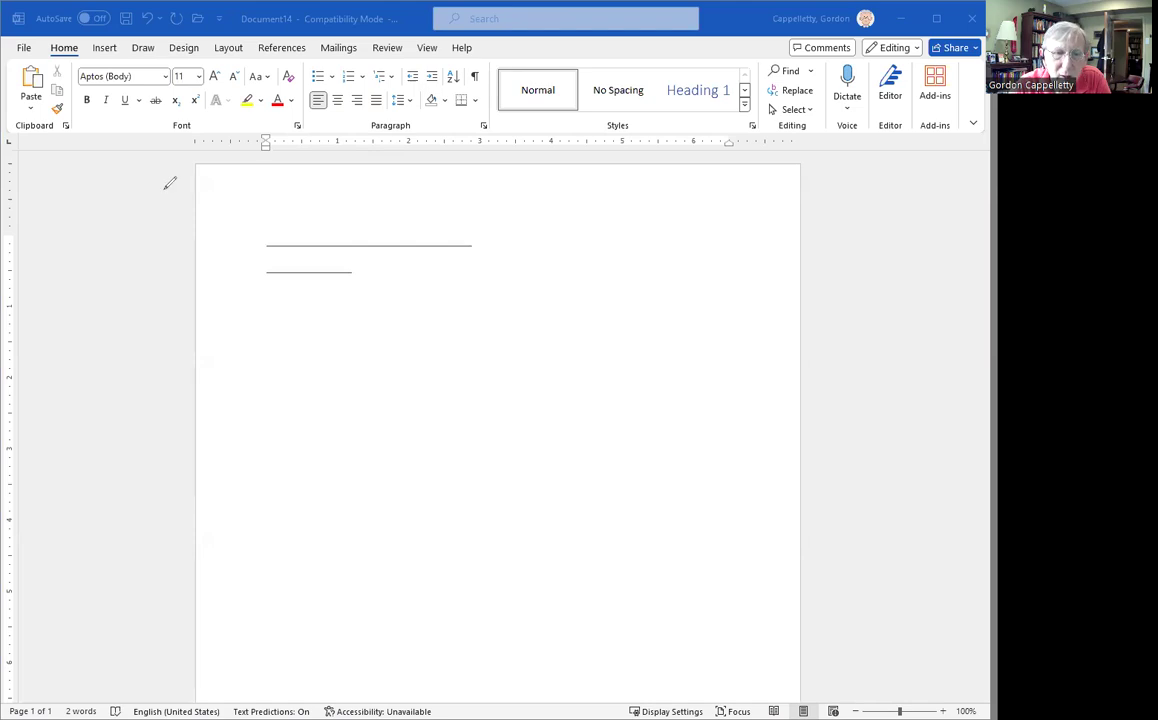
click(225, 53)
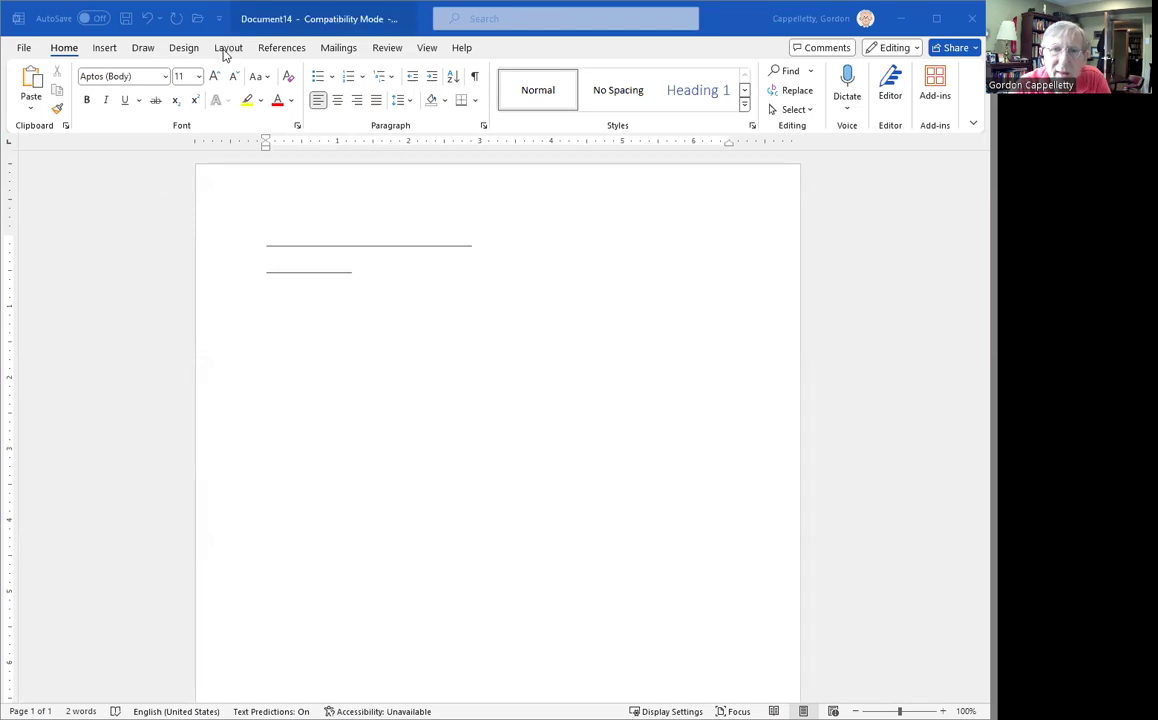
click(226, 50)
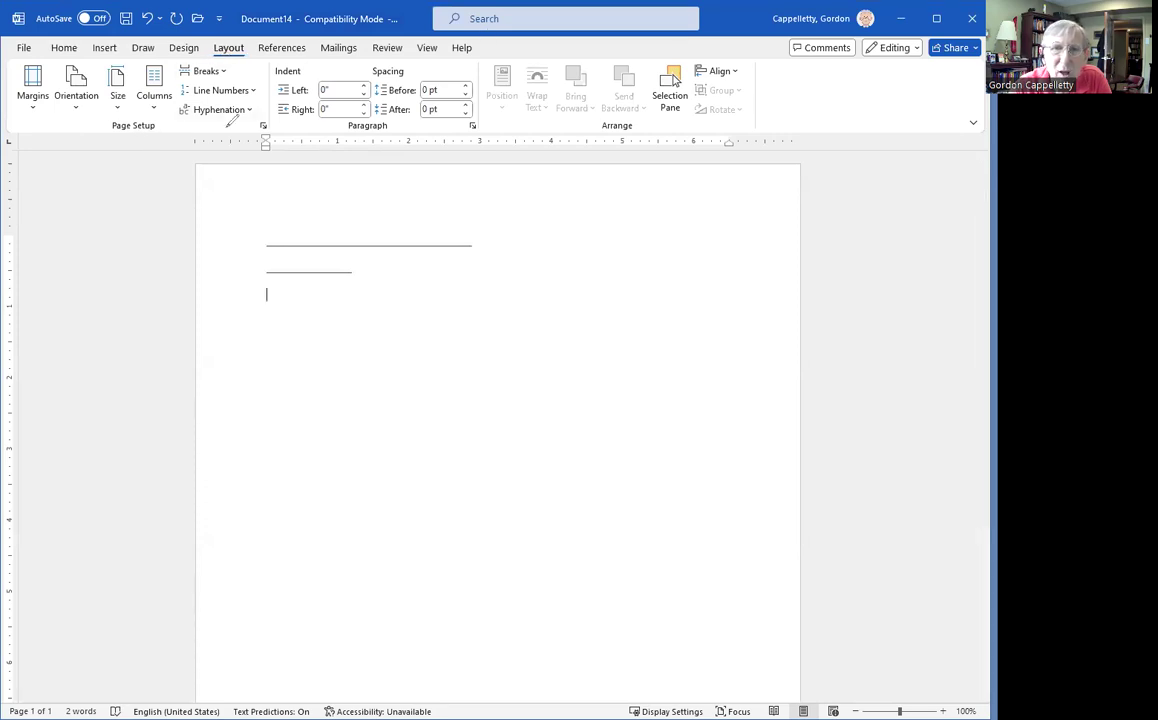
mouse_move(98, 124)
mouse_down()
mouse_move(150, 138)
mouse_move(264, 120)
mouse_move(182, 108)
mouse_up()
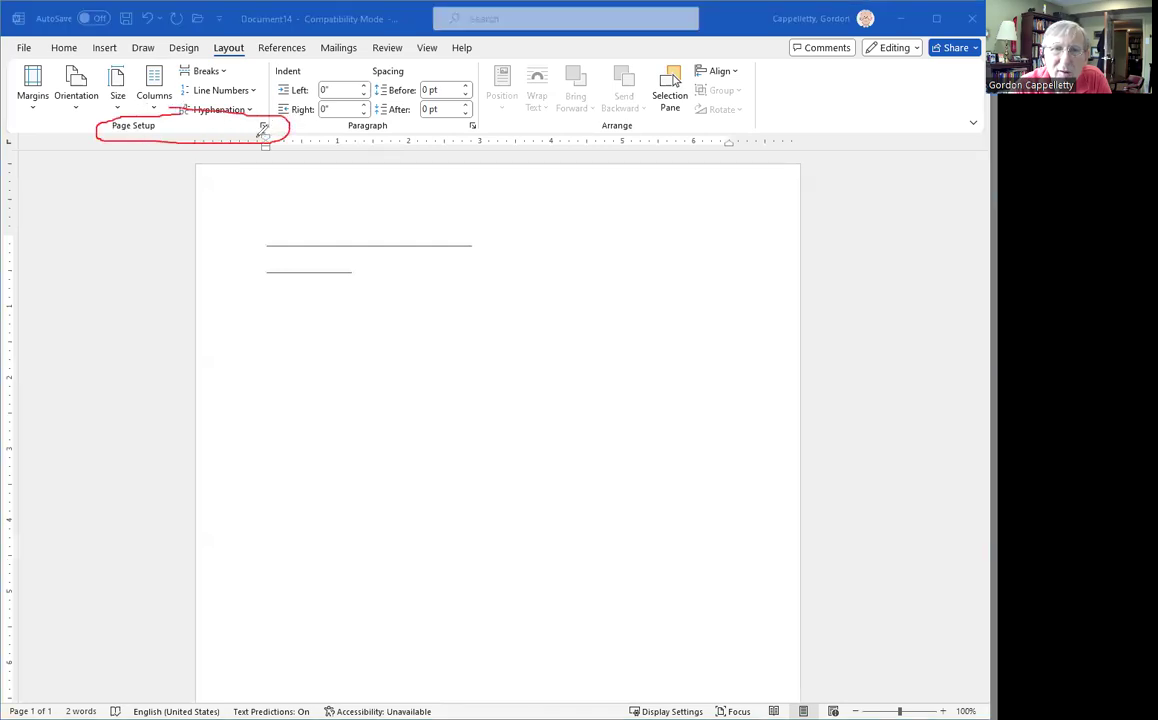
drag(256, 170, 264, 142)
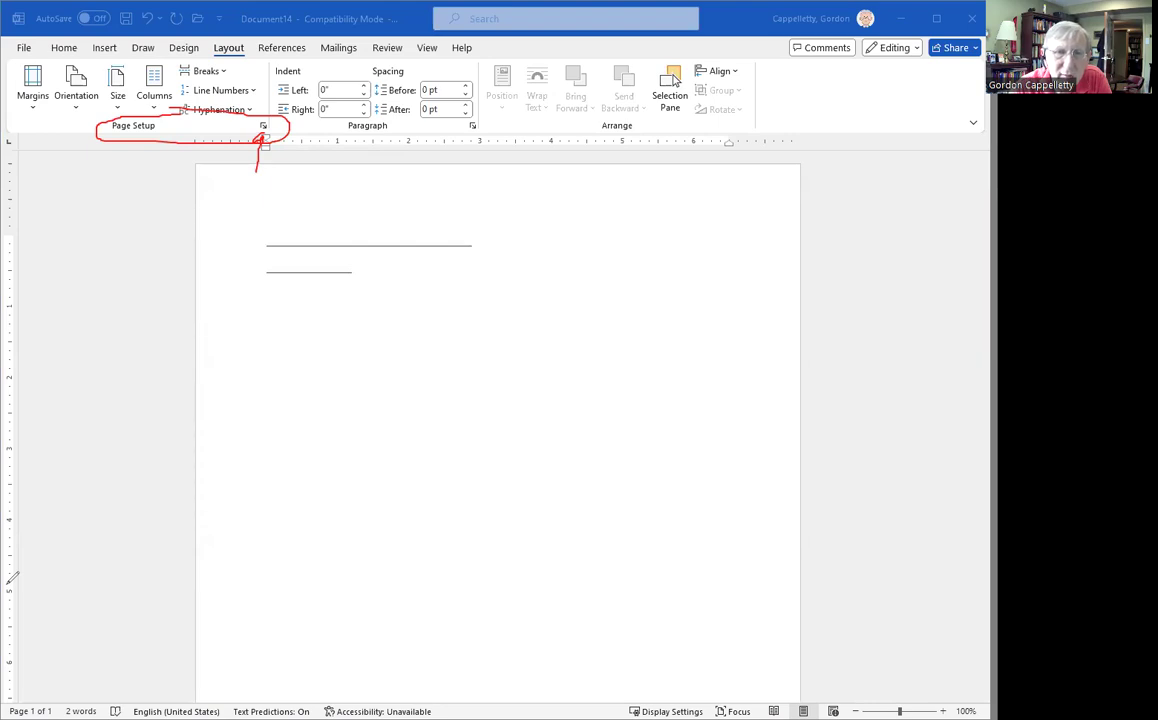
key(Escape)
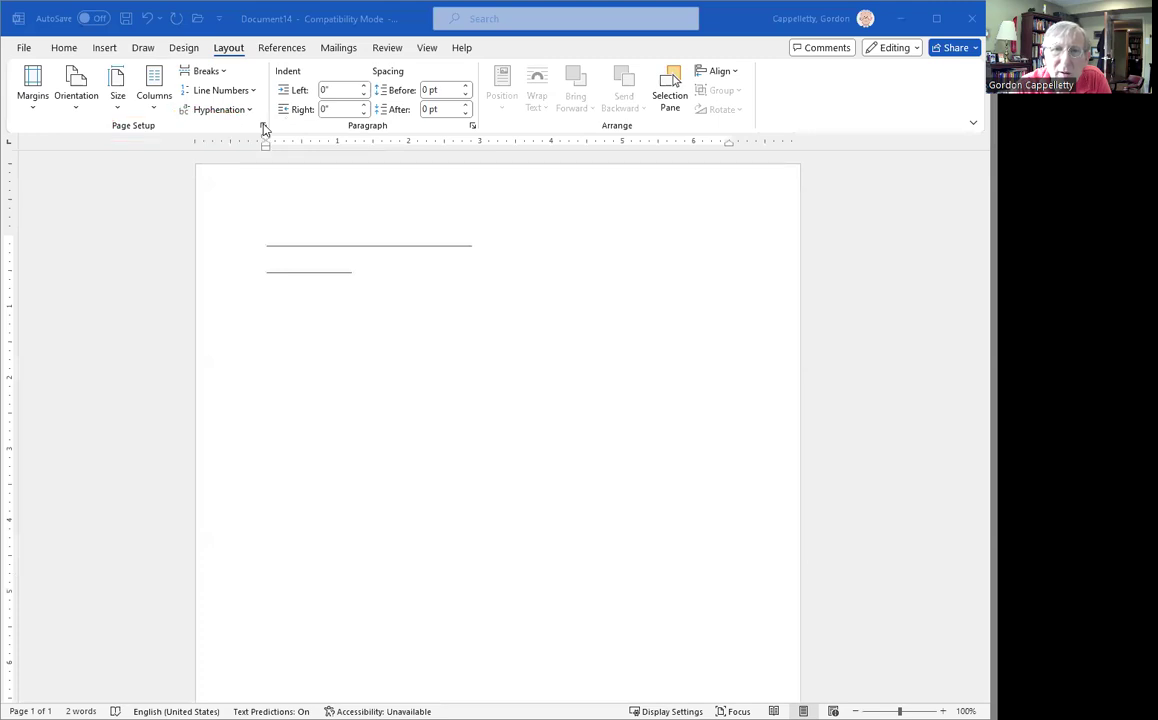
click(264, 127)
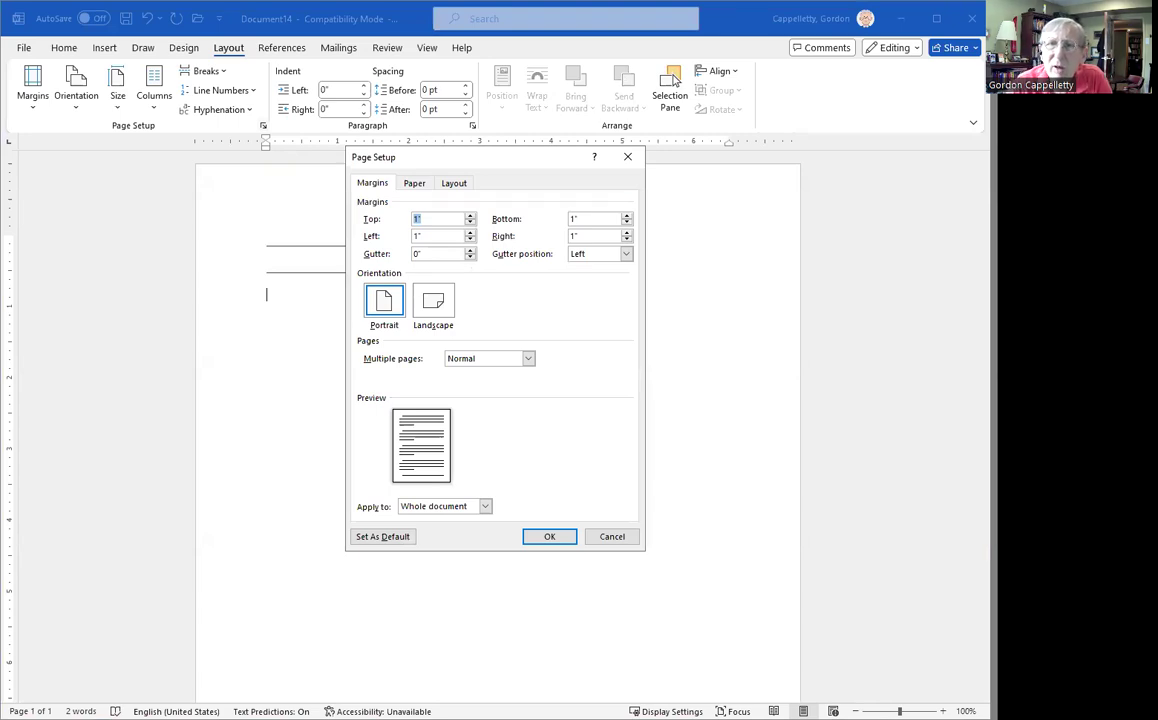
mouse_move(444, 213)
mouse_down()
mouse_move(405, 240)
mouse_move(428, 250)
mouse_up()
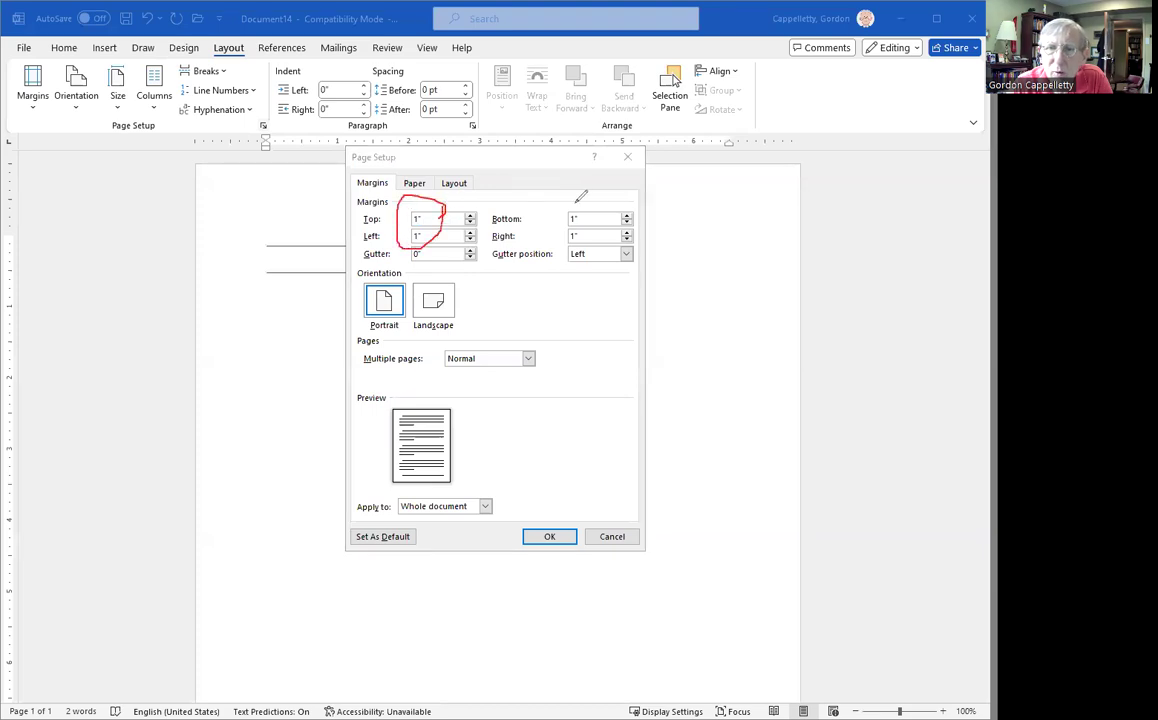
mouse_move(574, 212)
mouse_down()
mouse_move(563, 237)
mouse_move(579, 211)
mouse_up()
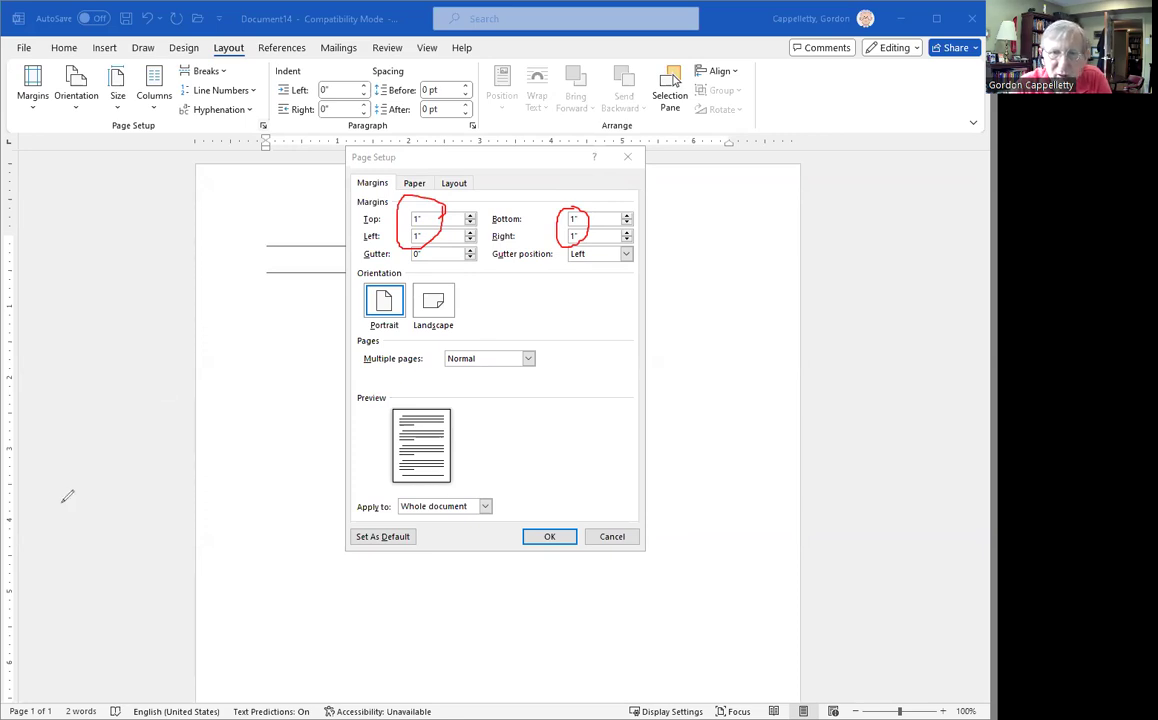
key(Escape)
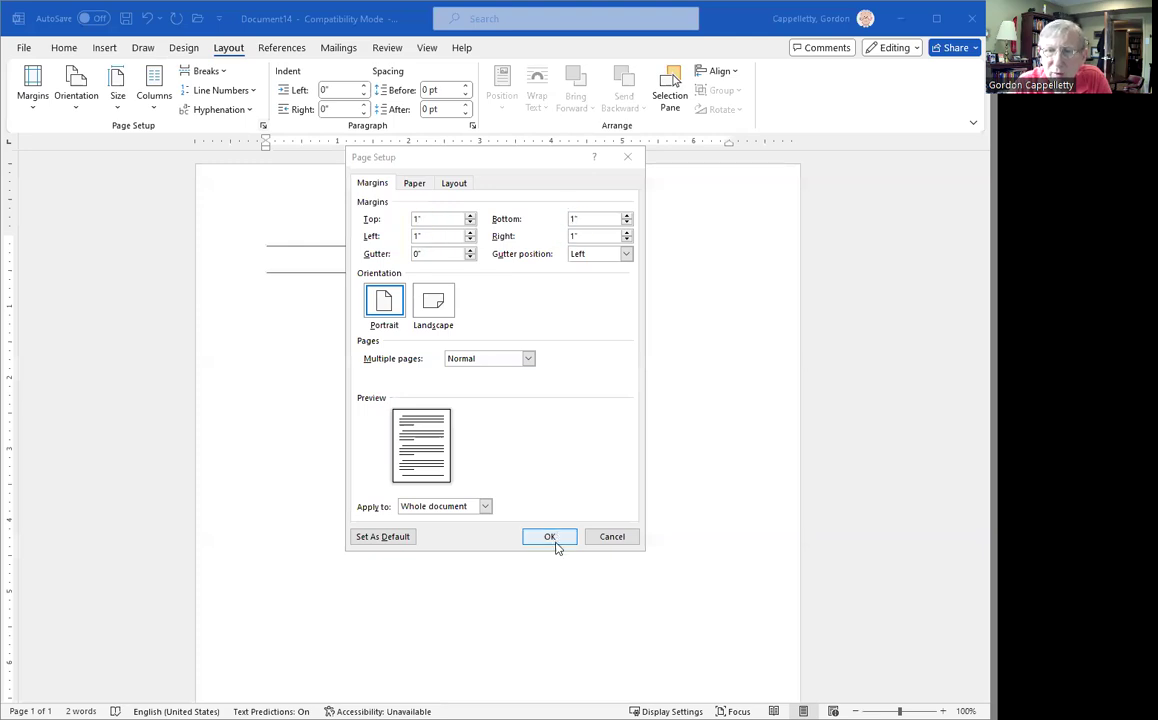
click(550, 538)
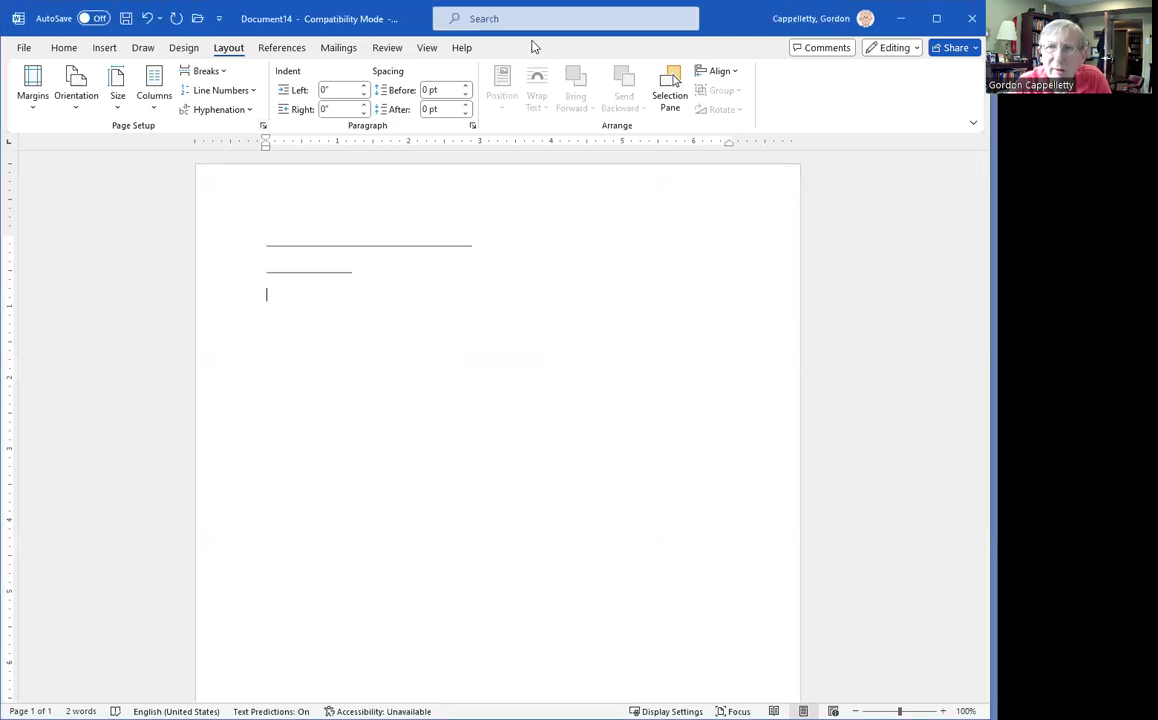
key(ctrl+2)
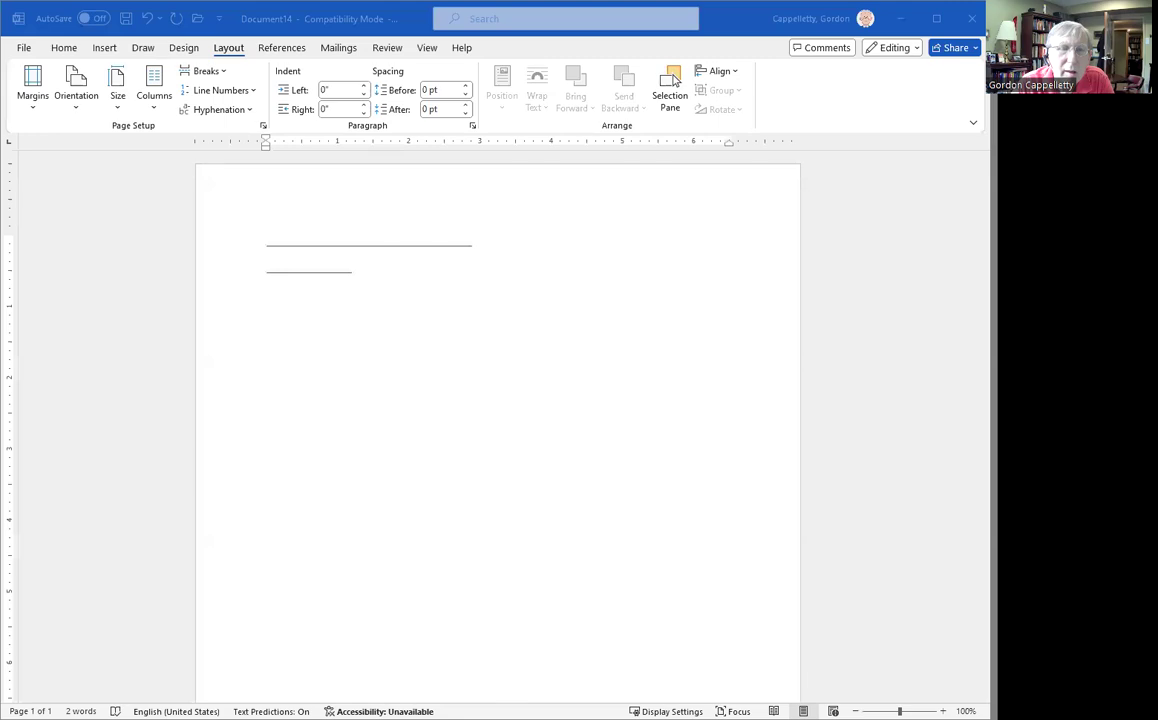
mouse_move(80, 55)
mouse_down()
mouse_move(84, 28)
mouse_move(30, 40)
mouse_move(80, 56)
mouse_up()
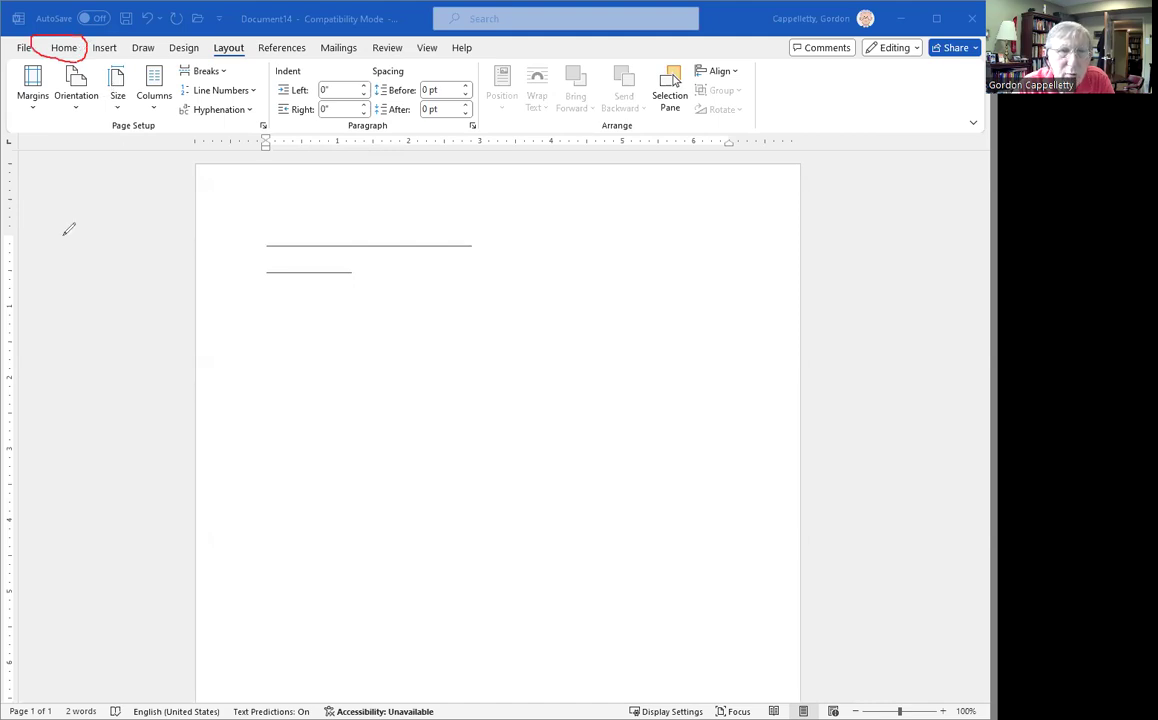
- Browse the theme fonts, recently used fonts and full list of available fonts, and close the list without choosing one
click(64, 48)
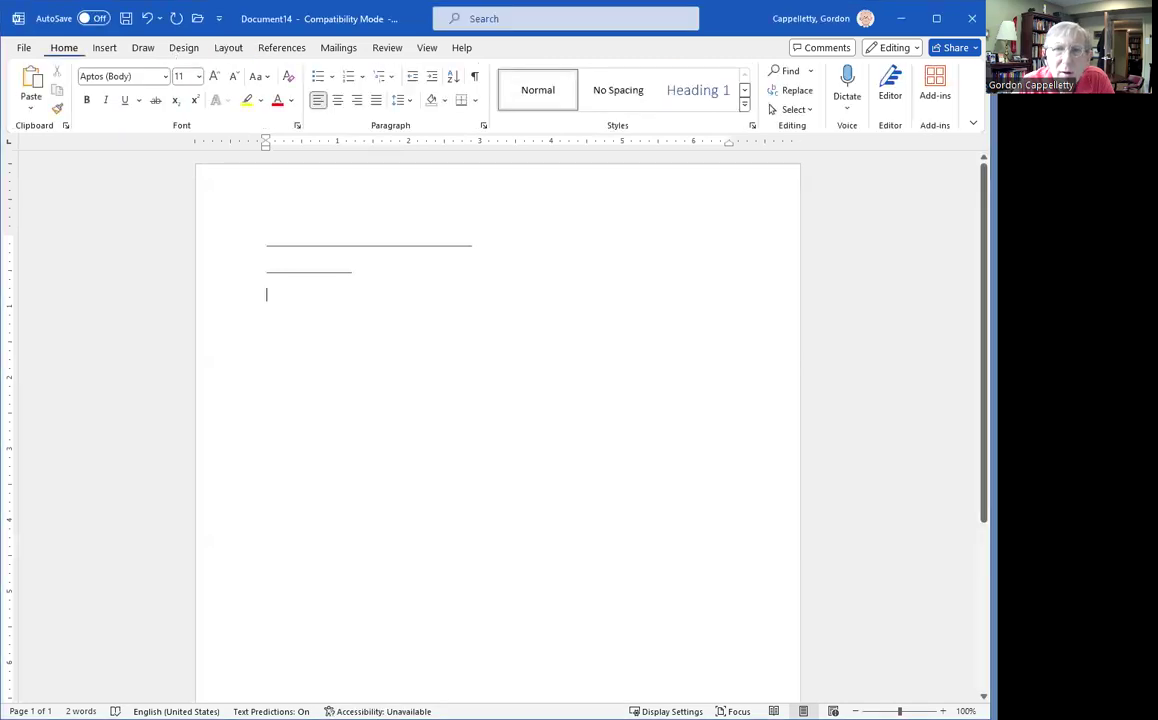
mouse_move(131, 58)
mouse_down()
mouse_move(68, 80)
mouse_move(155, 90)
mouse_move(212, 68)
mouse_move(124, 52)
mouse_up()
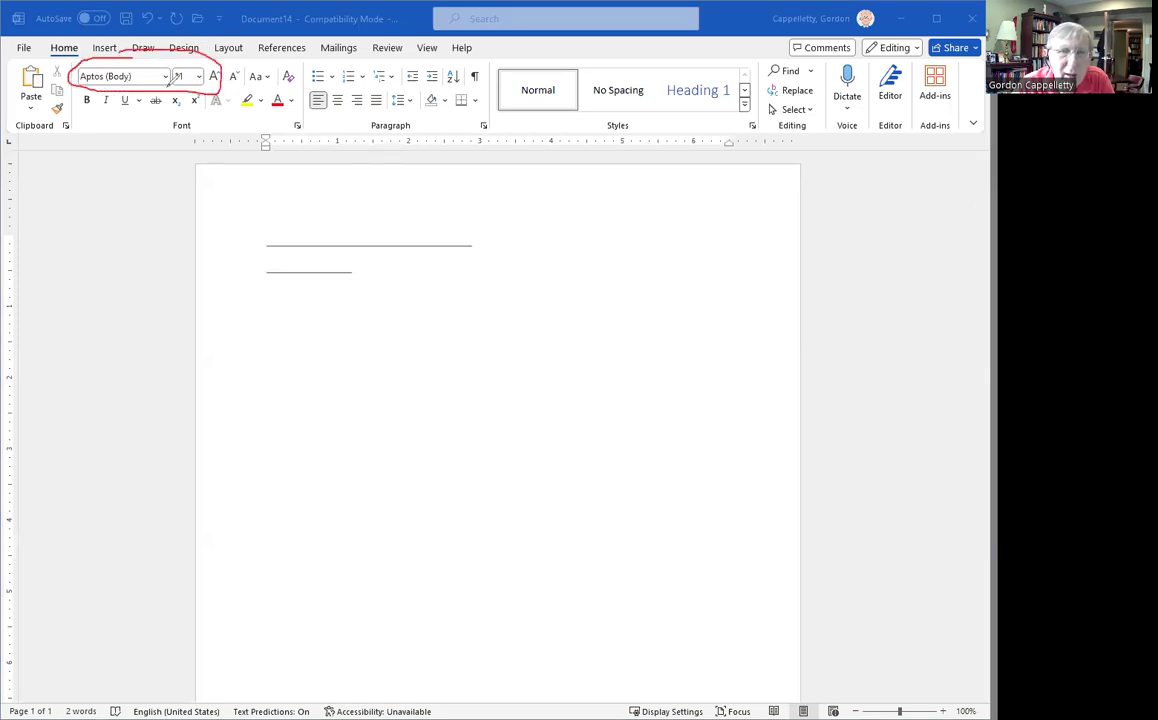
drag(134, 90, 133, 141)
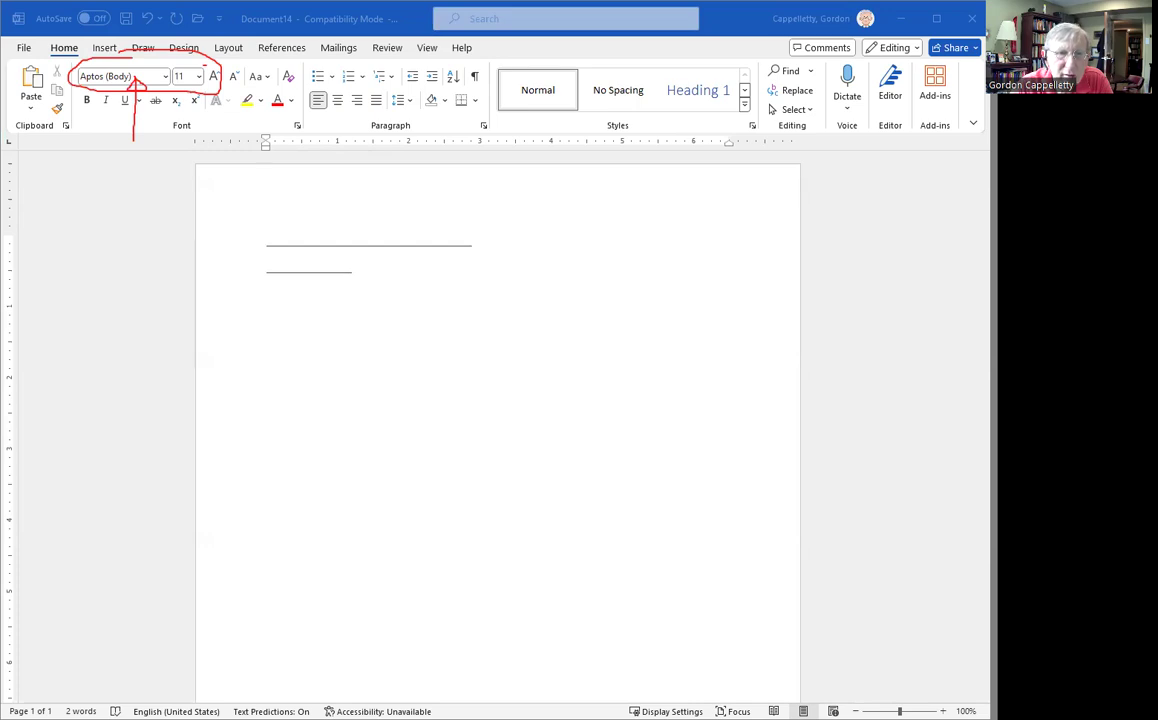
click(62, 410)
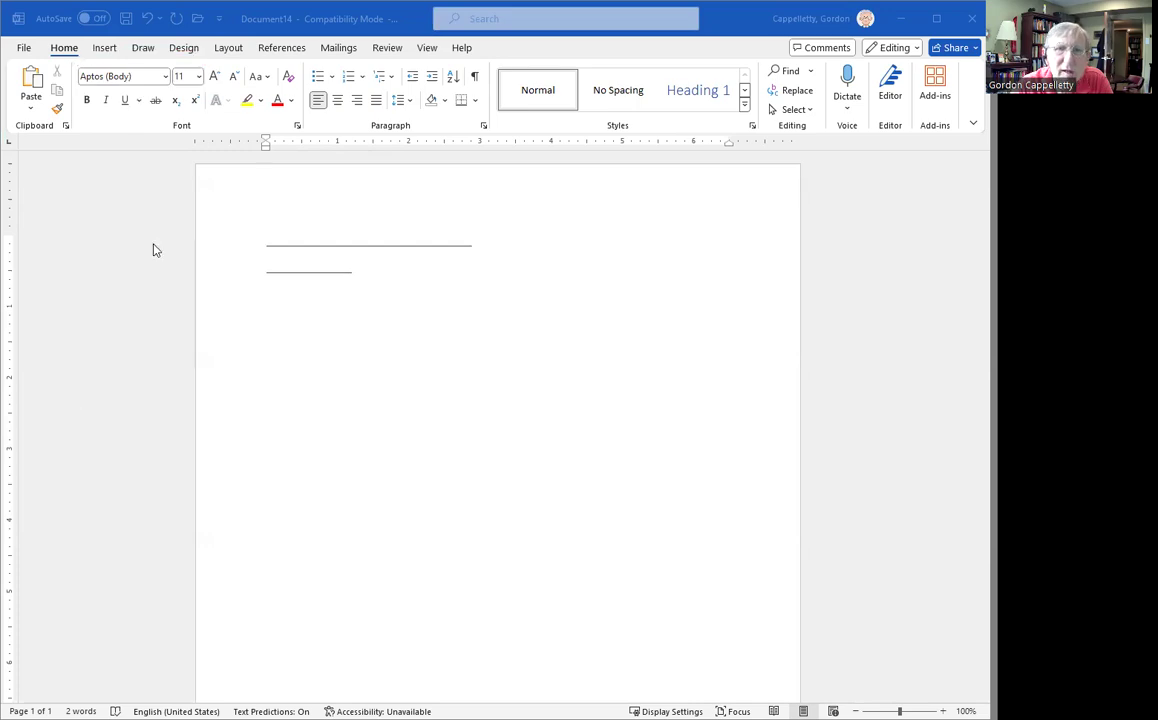
click(165, 77)
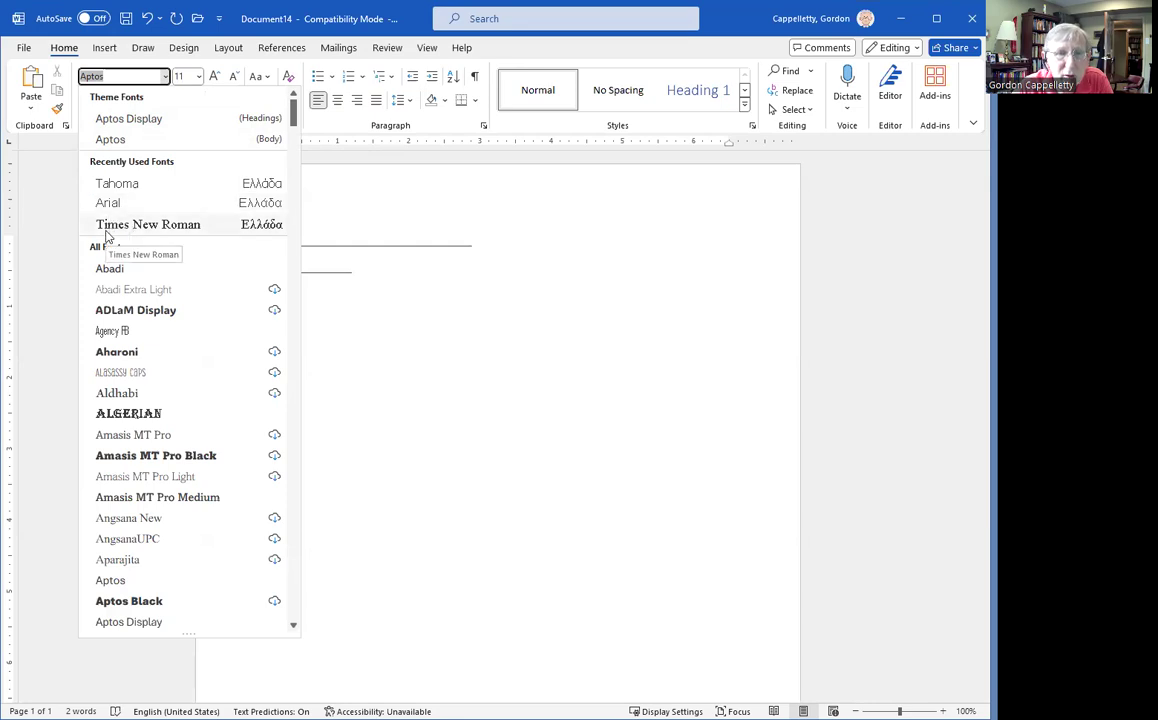
scroll(147, 338, down, 6)
scroll(147, 340, down, 3)
scroll(147, 340, down, 11)
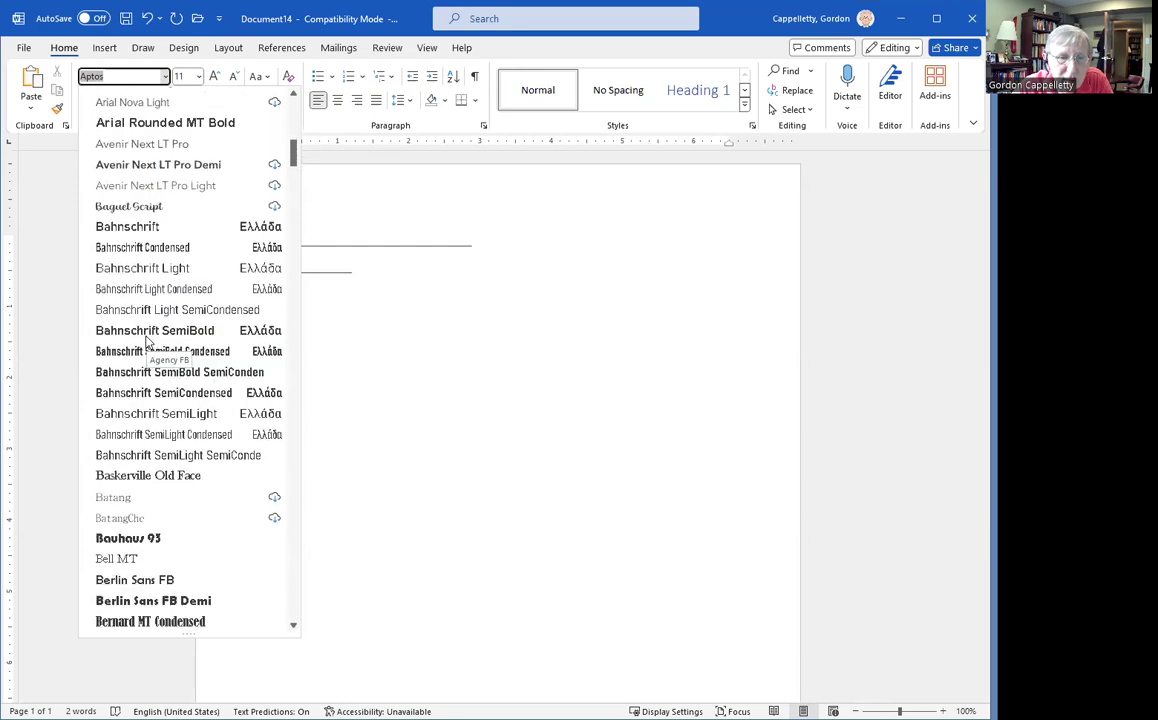
scroll(147, 343, down, 4)
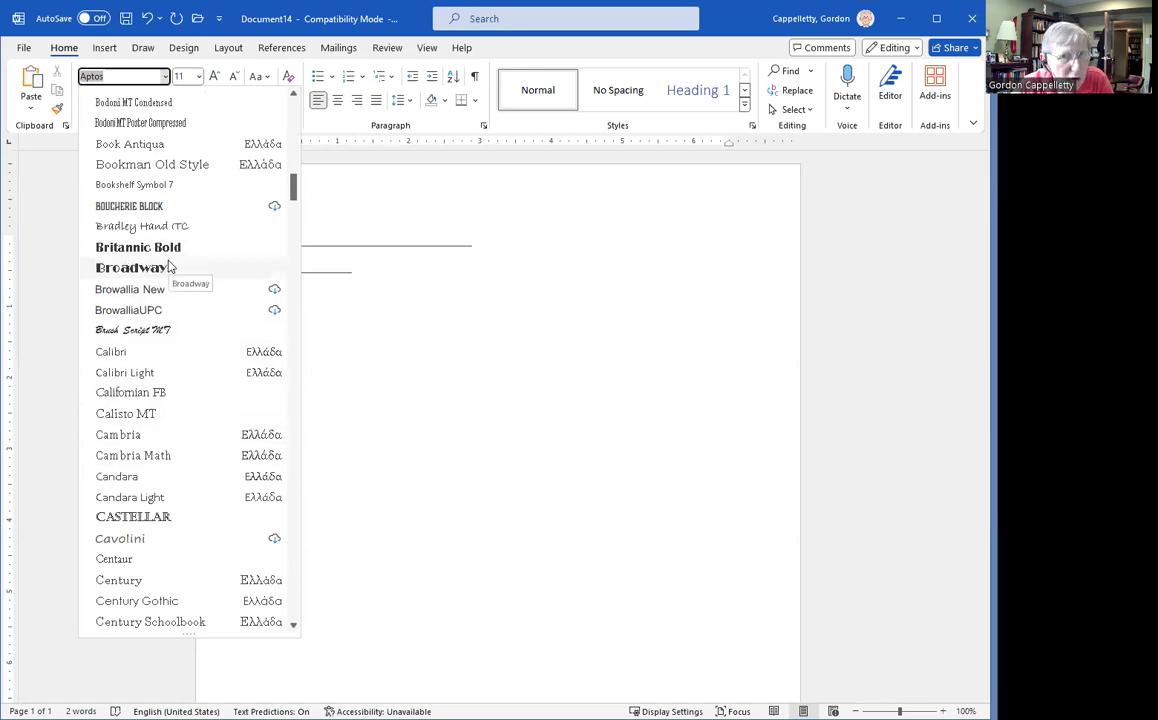
scroll(168, 266, up, 20)
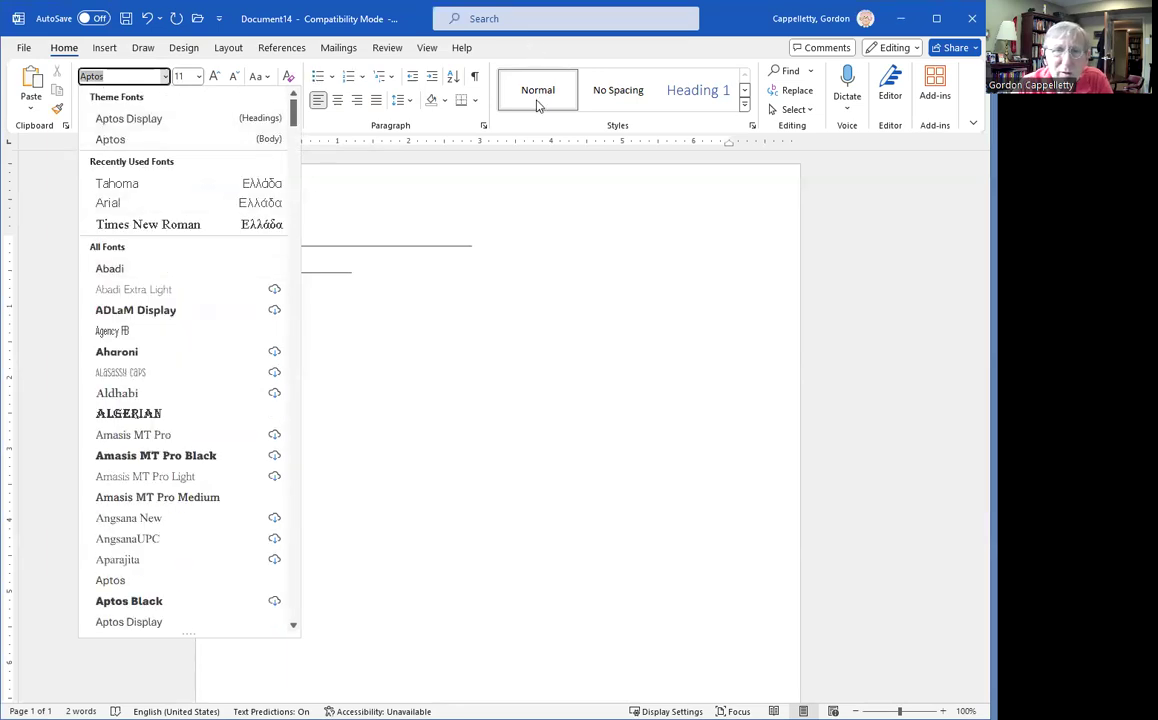
click(422, 281)
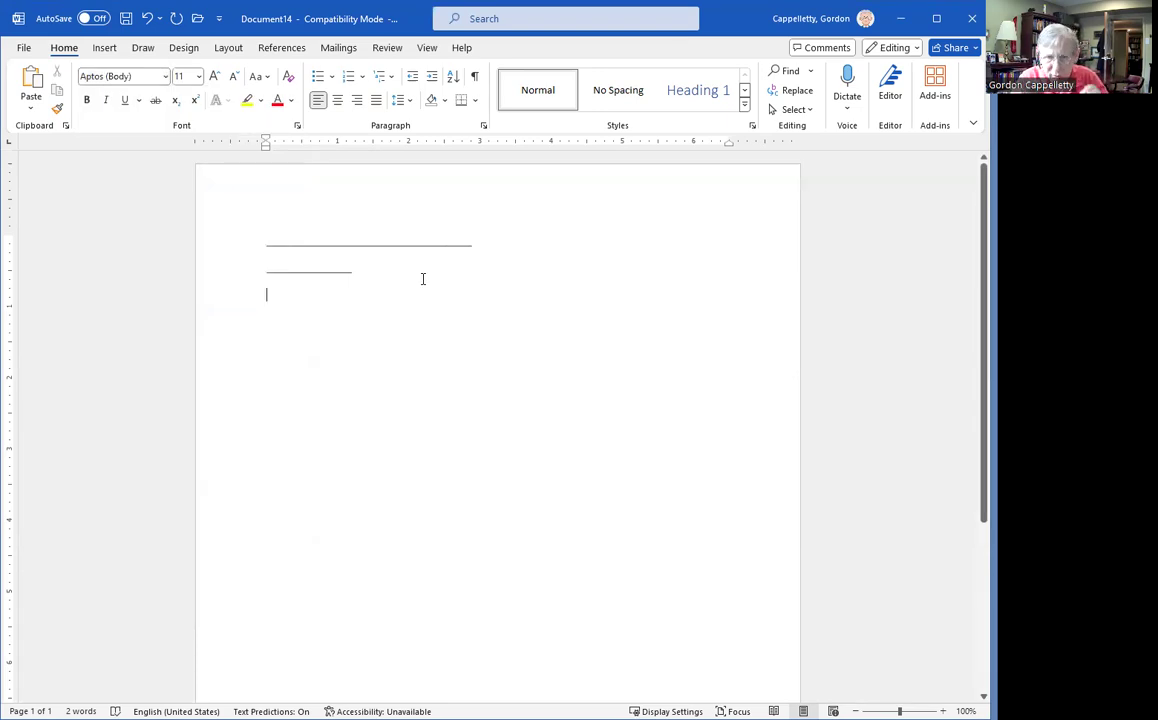
- Set the font to Arial for the empty paragraph below the two rows of underscores
click(150, 76)
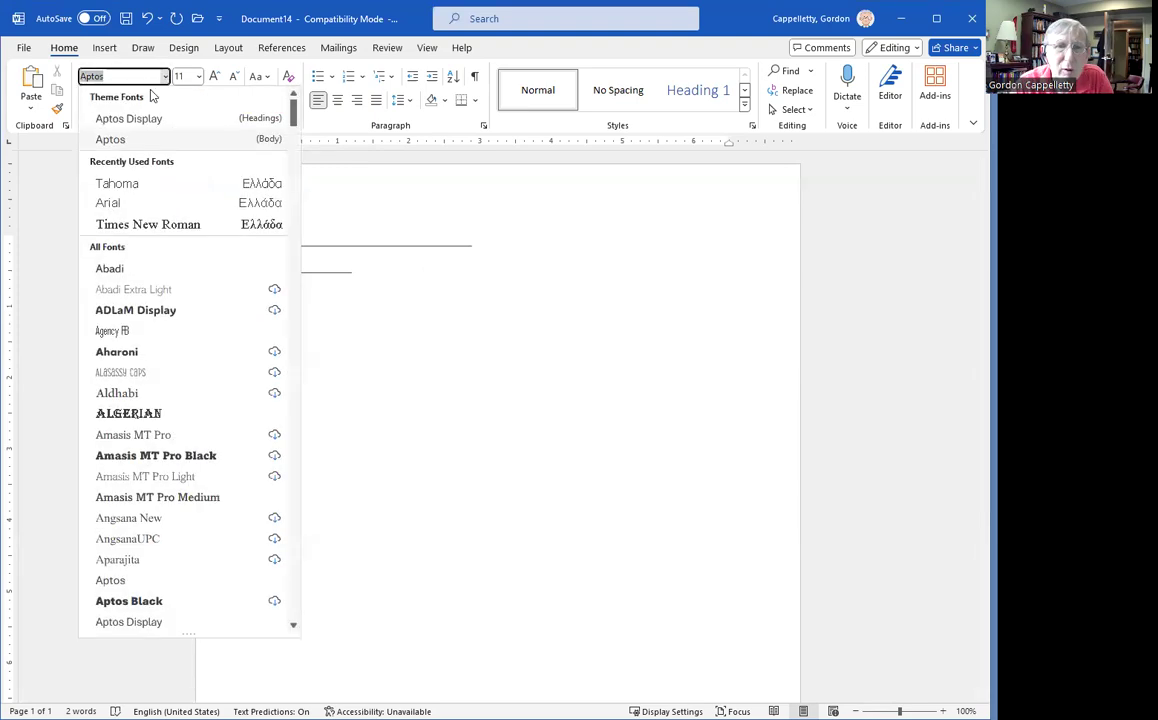
click(128, 202)
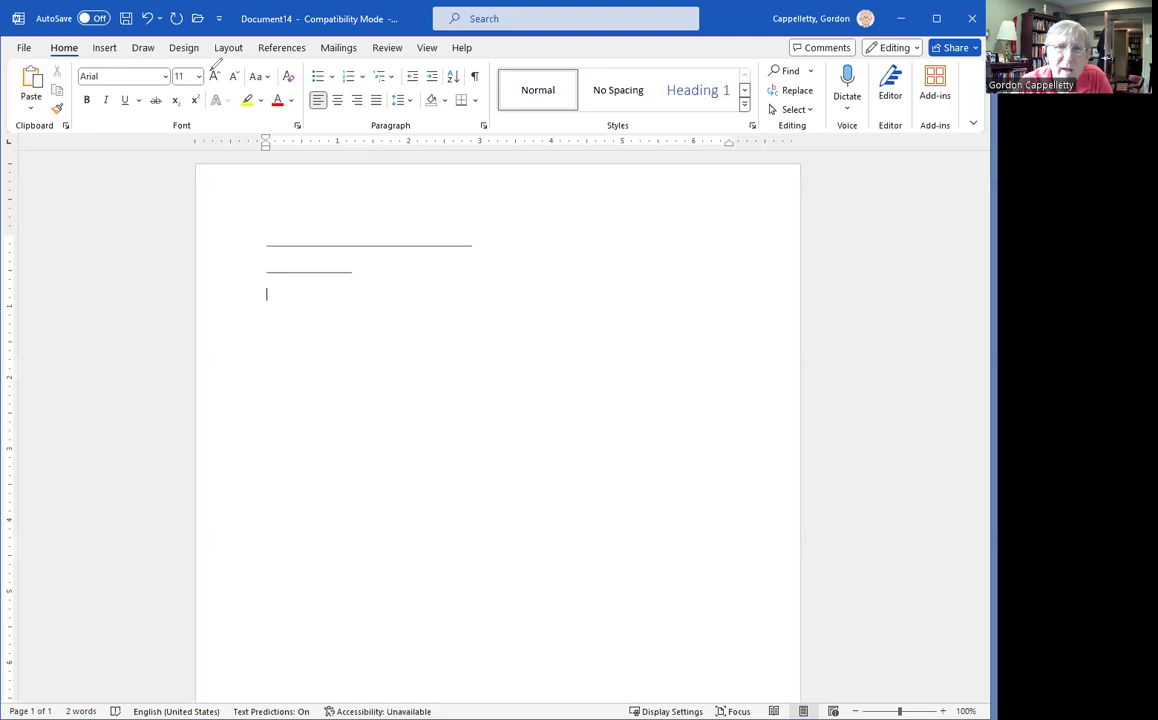
mouse_move(200, 64)
mouse_down()
mouse_move(158, 82)
mouse_move(210, 68)
mouse_up()
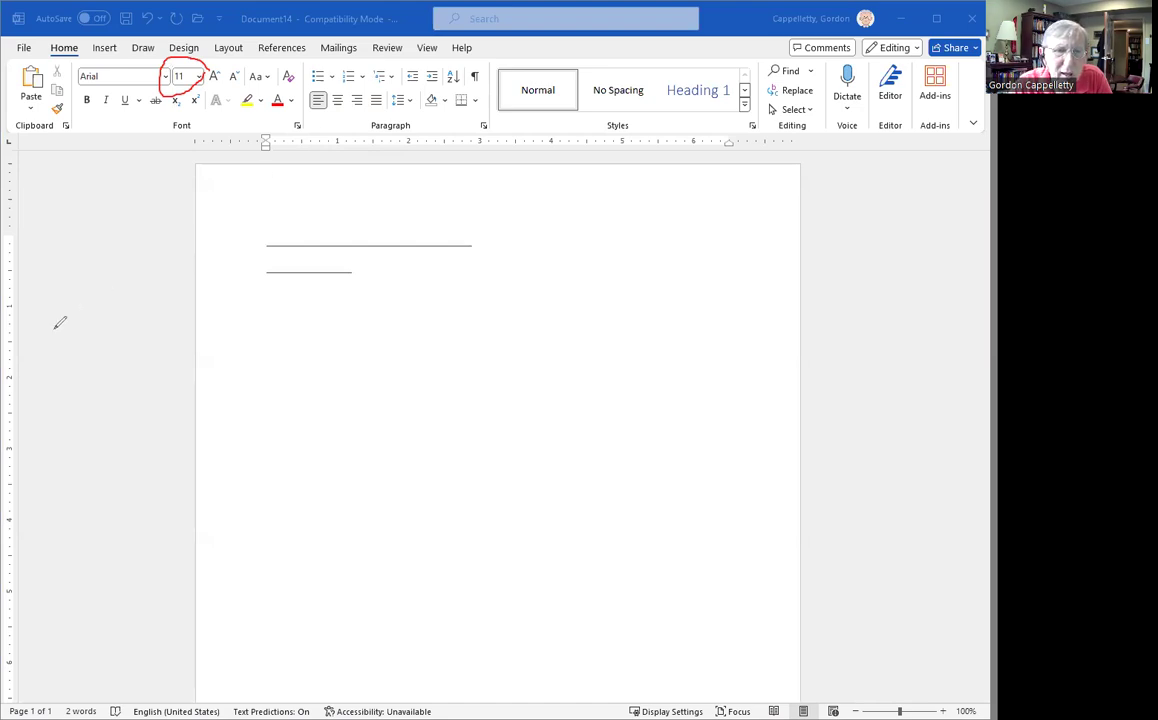
key(e)
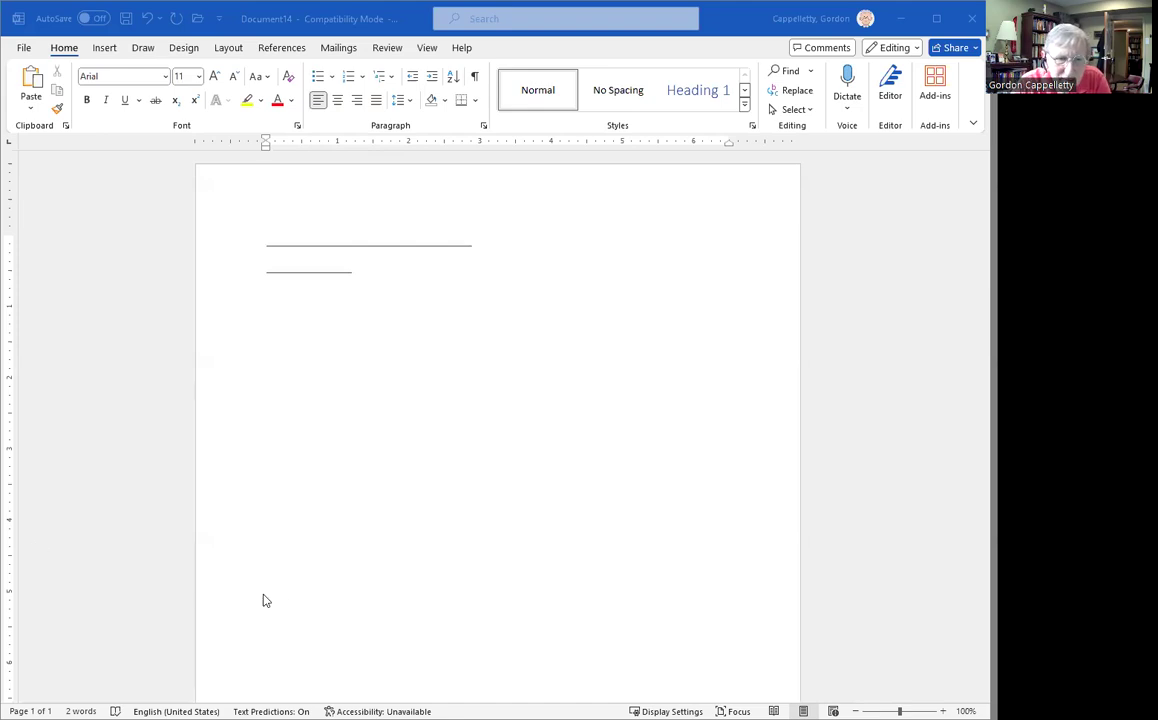
- Delete both rows of underscores from the document
click(295, 271)
click(359, 279)
drag(296, 274, 258, 238)
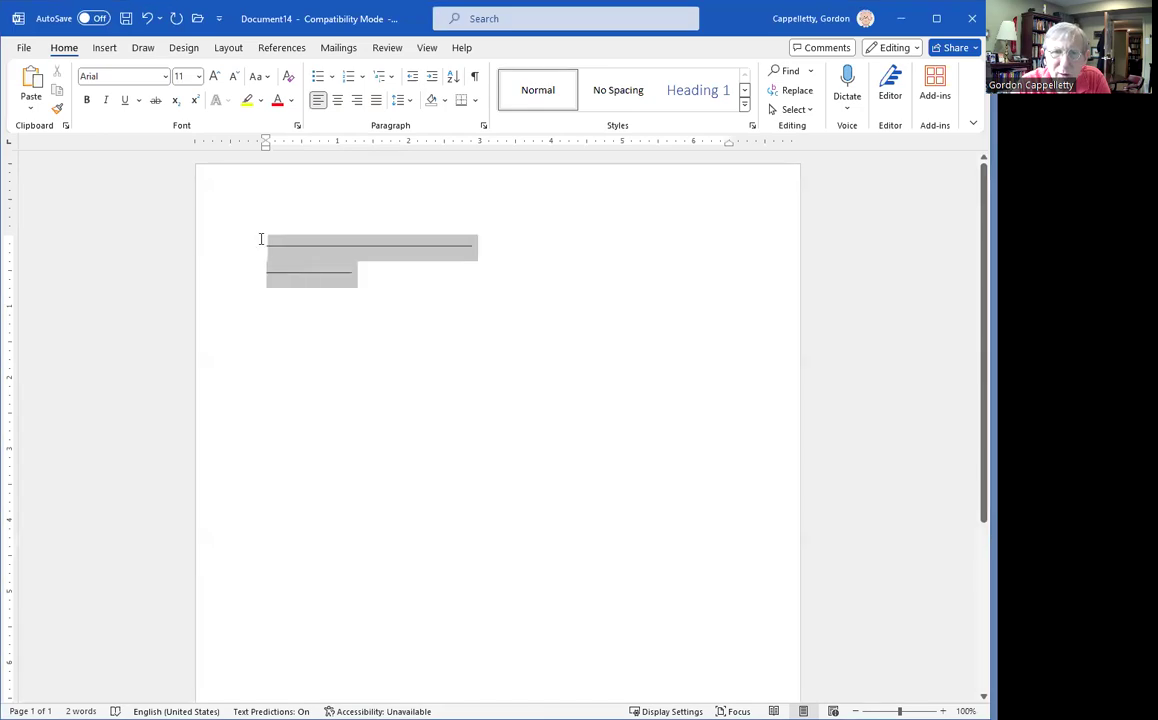
key(Delete)
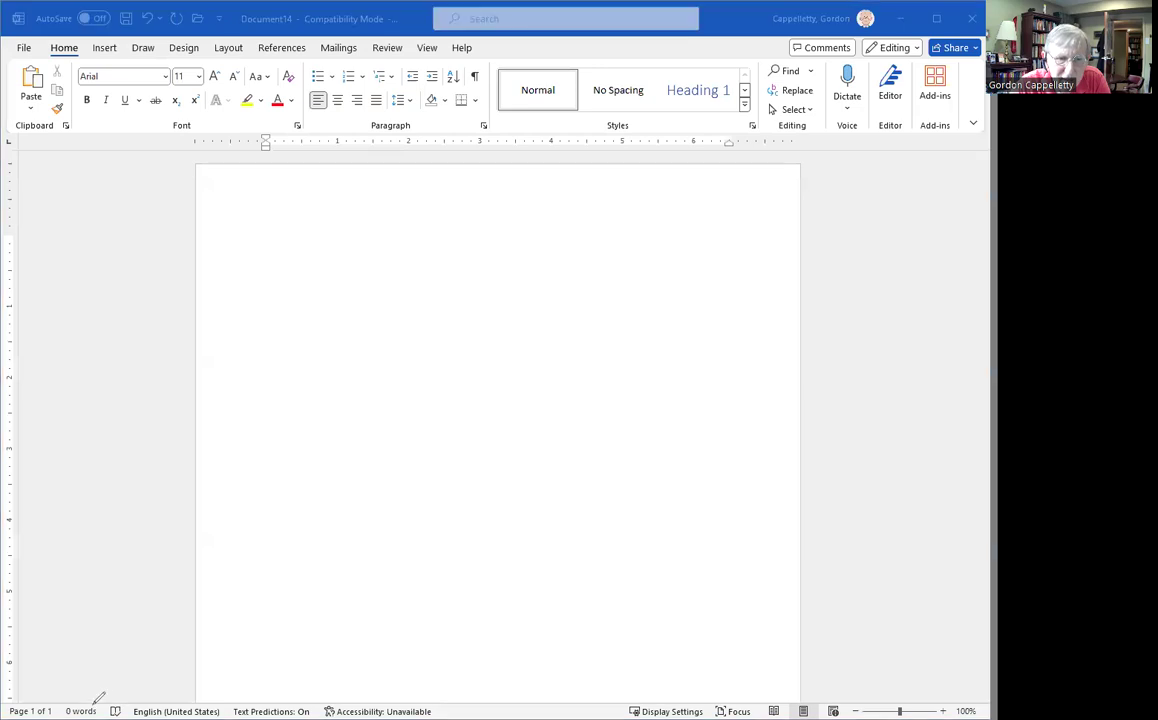
mouse_move(94, 701)
mouse_down()
mouse_move(66, 695)
mouse_move(66, 716)
mouse_move(98, 712)
mouse_up()
mouse_move(97, 662)
mouse_down()
mouse_move(92, 700)
mouse_move(100, 664)
mouse_move(90, 688)
mouse_up()
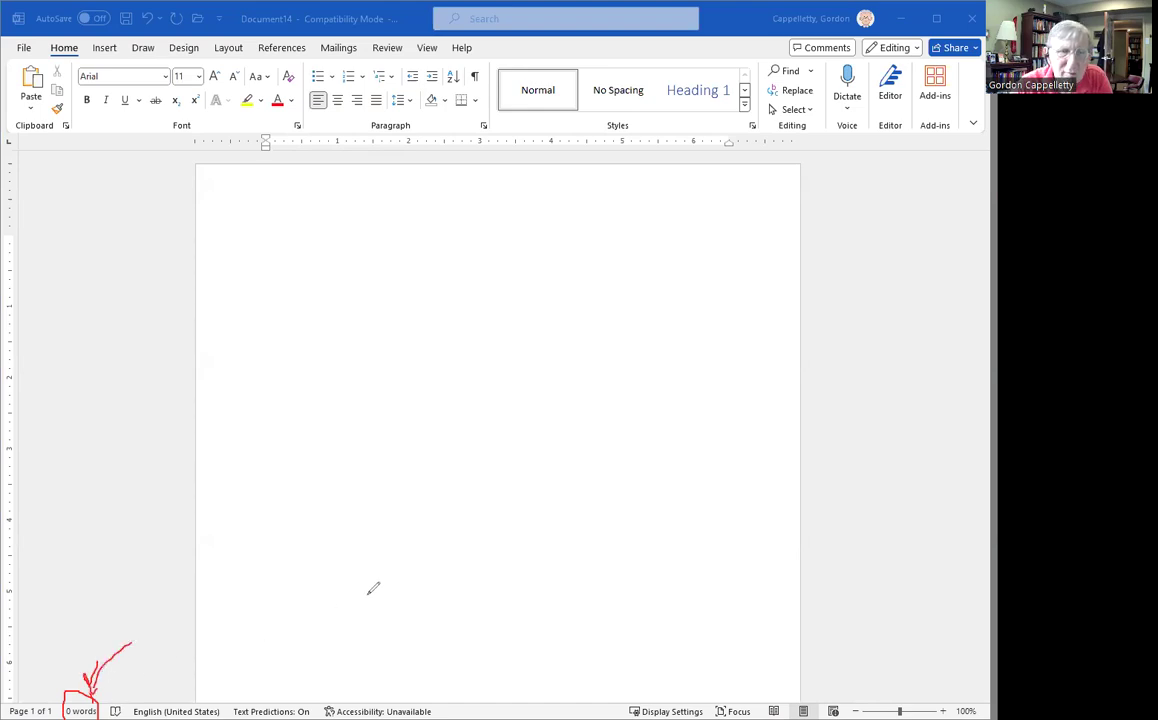